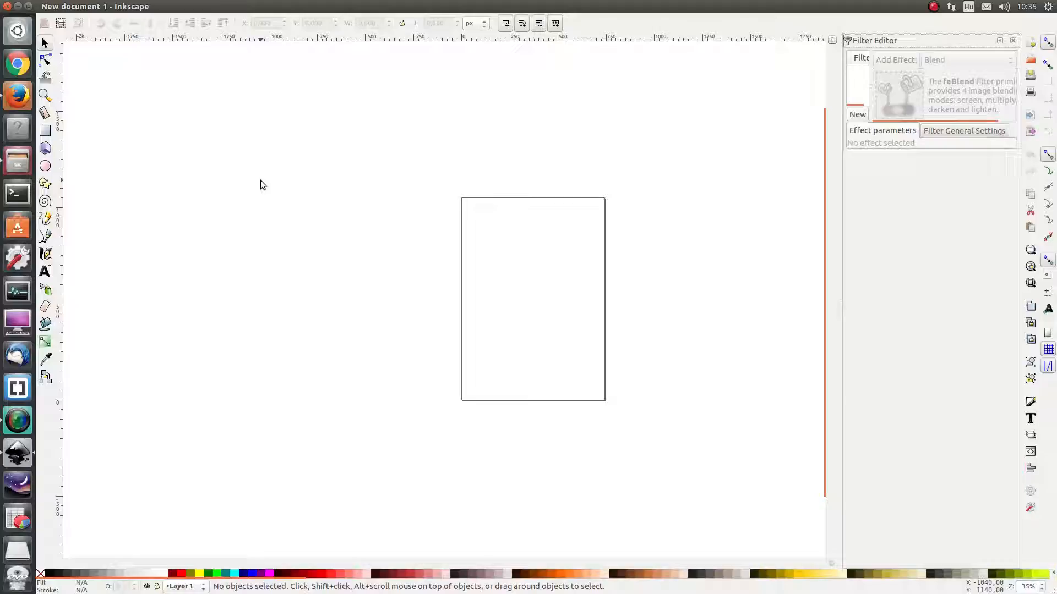
# Step: Draw a red ellipse near the page's upper-left corner and create a new filter with the Filter Editor widened
pyautogui.click(45, 167)
pyautogui.moveTo(474, 223); pyautogui.dragTo(529, 270)
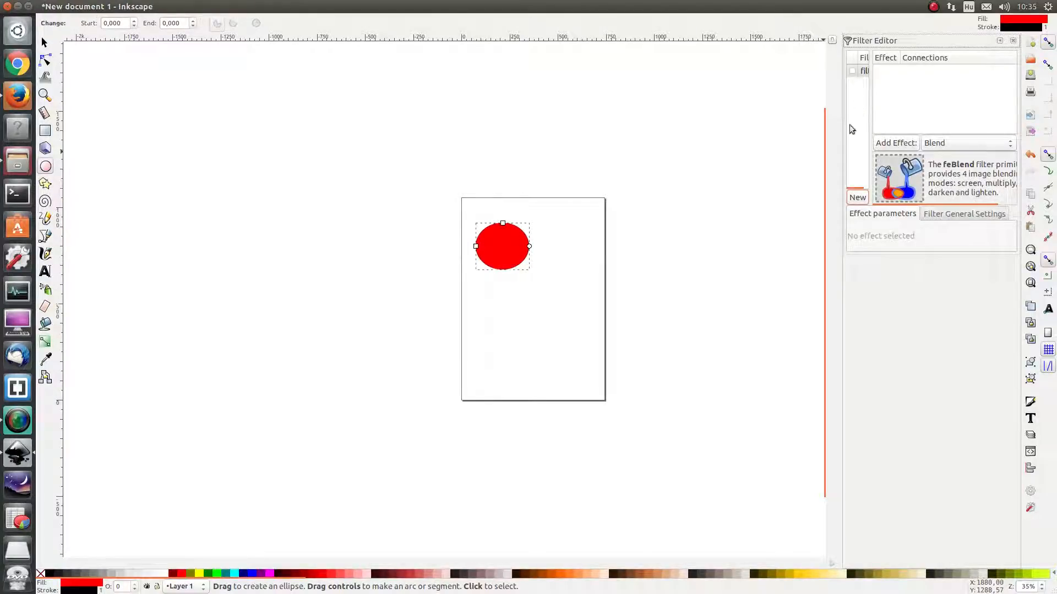
pyautogui.moveTo(843, 129); pyautogui.dragTo(864, 121)
# Step: Add a Gaussian Blur effect to filter1
pyautogui.click(970, 146)
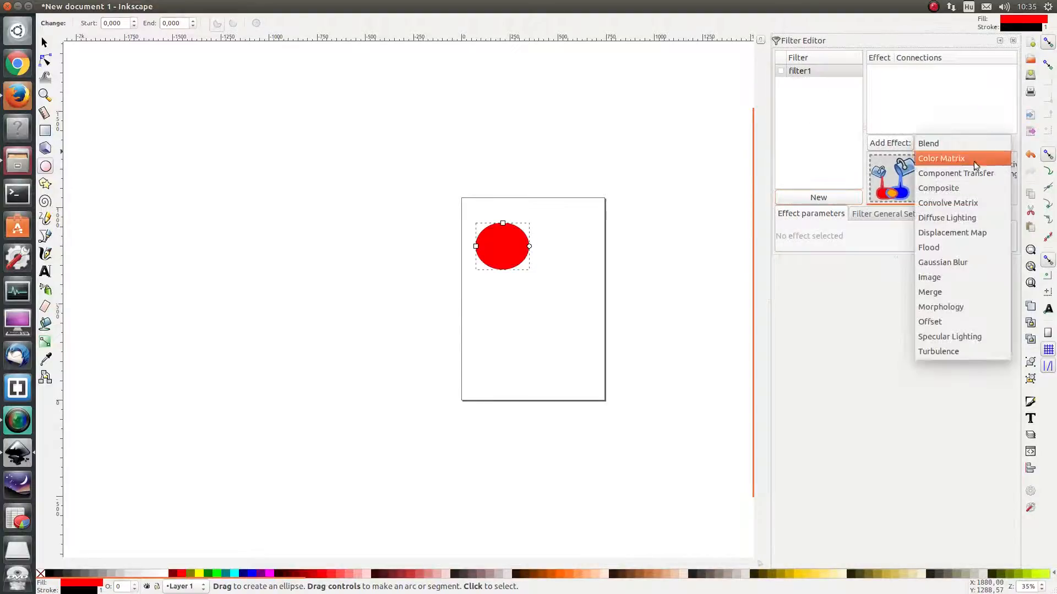
pyautogui.click(964, 262)
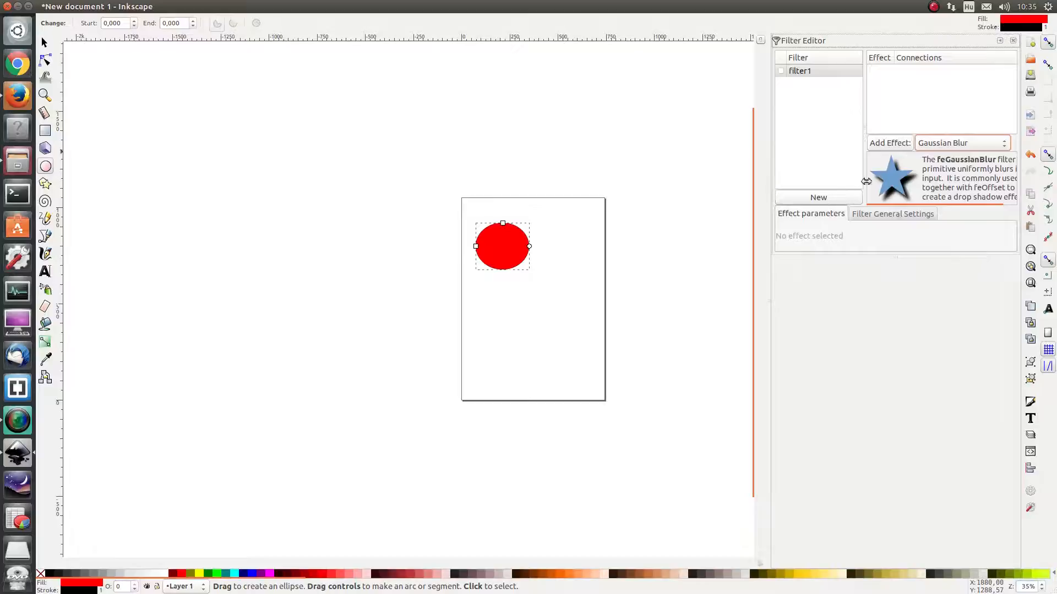
pyautogui.click(878, 143)
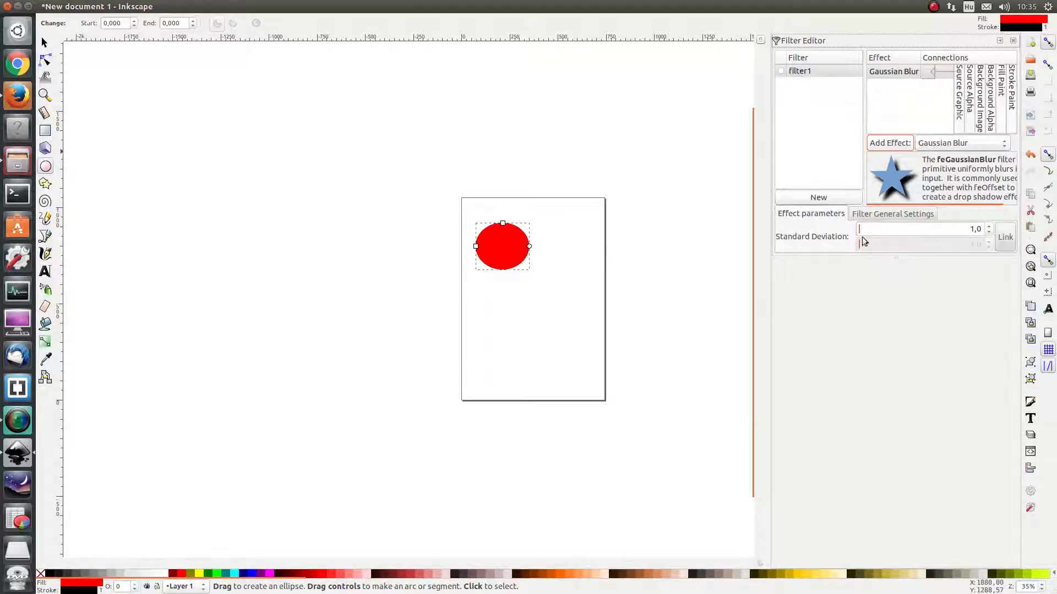
# Step: Apply filter1 to the red ellipse and set its Gaussian Blur standard deviation to about 41.2
pyautogui.moveTo(867, 234); pyautogui.dragTo(884, 238)
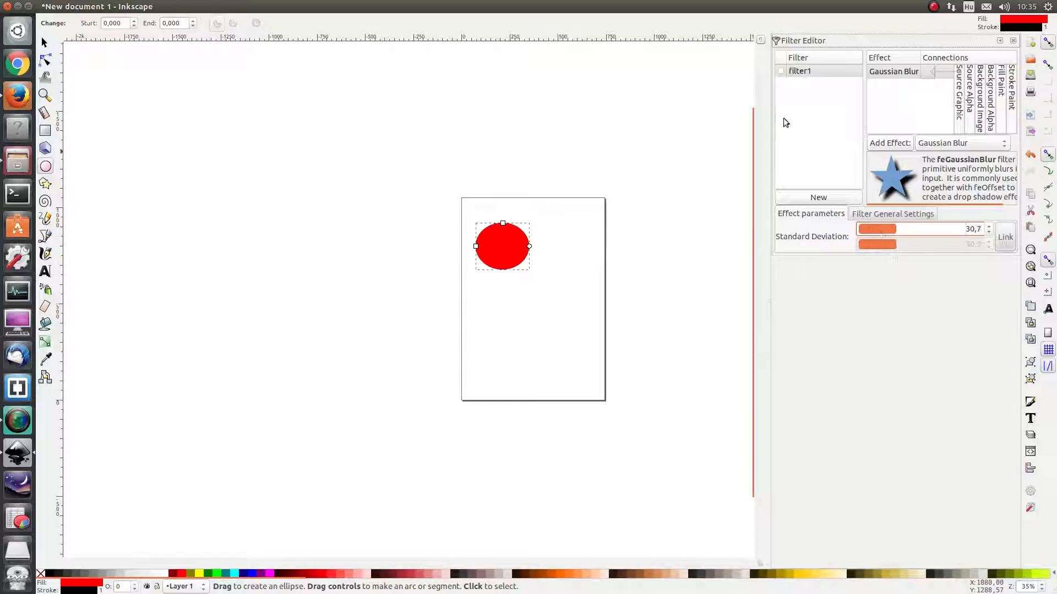
pyautogui.click(780, 71)
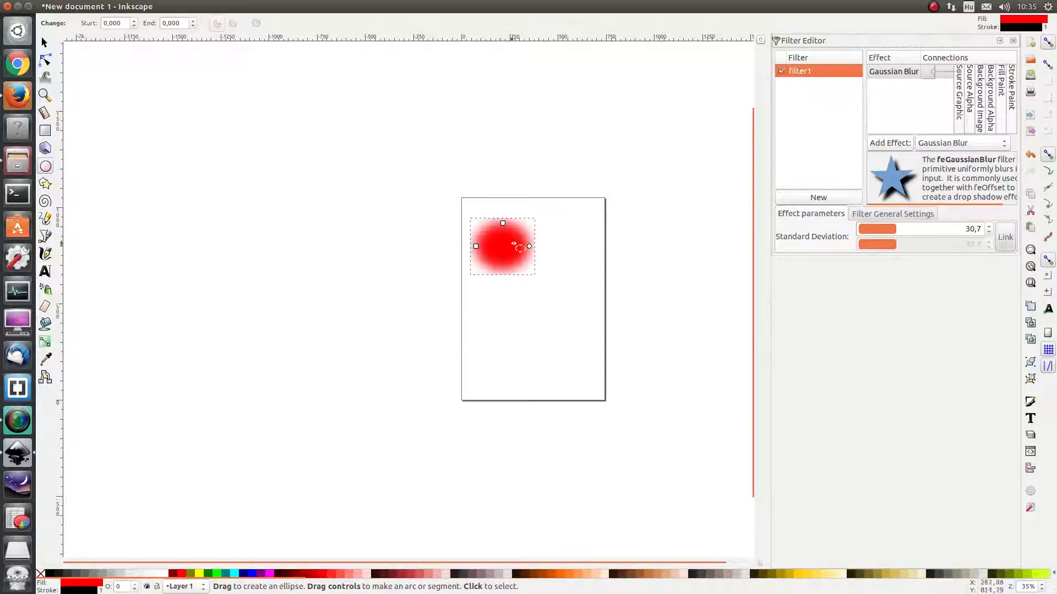
pyautogui.moveTo(887, 230)
pyautogui.mouseDown()
pyautogui.moveTo(868, 230)
pyautogui.moveTo(922, 229)
pyautogui.moveTo(898, 228)
pyautogui.moveTo(909, 229)
pyautogui.mouseUp()
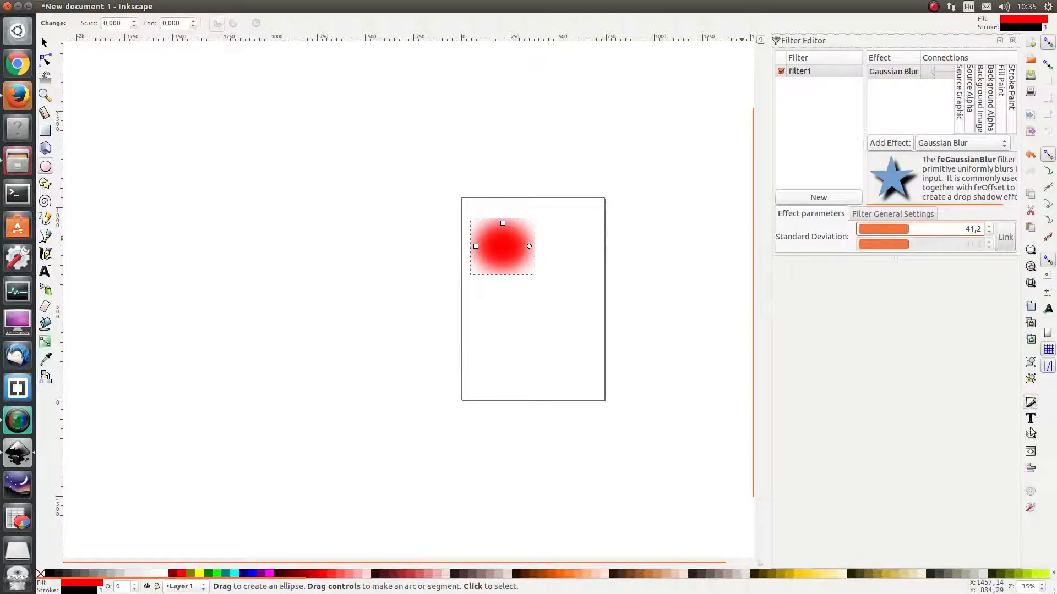
# Step: Set the ellipse's blur to about 30% in the Fill and Stroke settings and close them
pyautogui.click(1030, 401)
pyautogui.moveTo(841, 253)
pyautogui.mouseDown()
pyautogui.moveTo(795, 253)
pyautogui.moveTo(846, 252)
pyautogui.mouseUp()
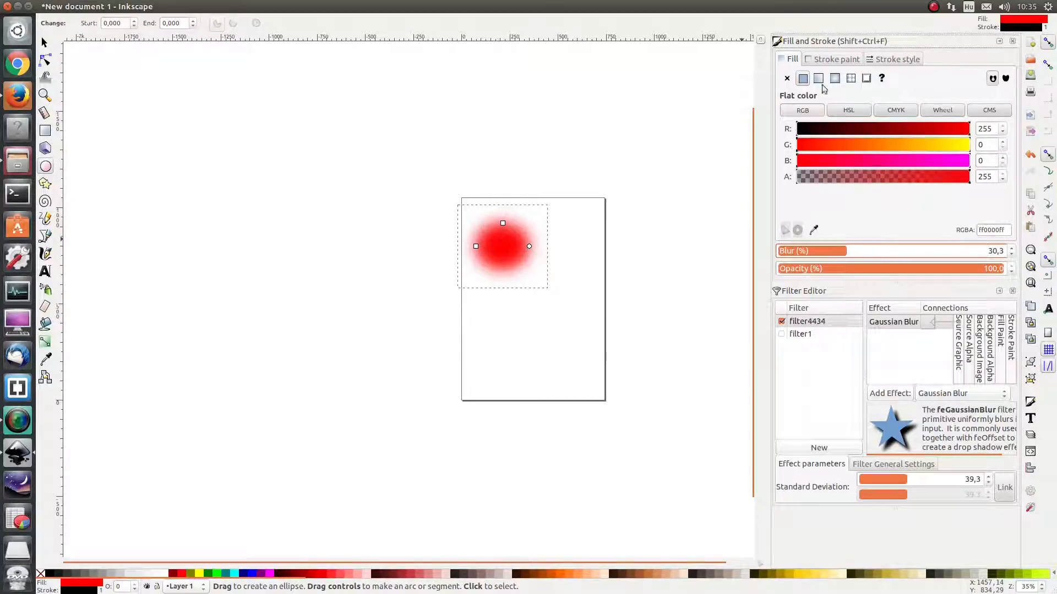
pyautogui.click(1012, 41)
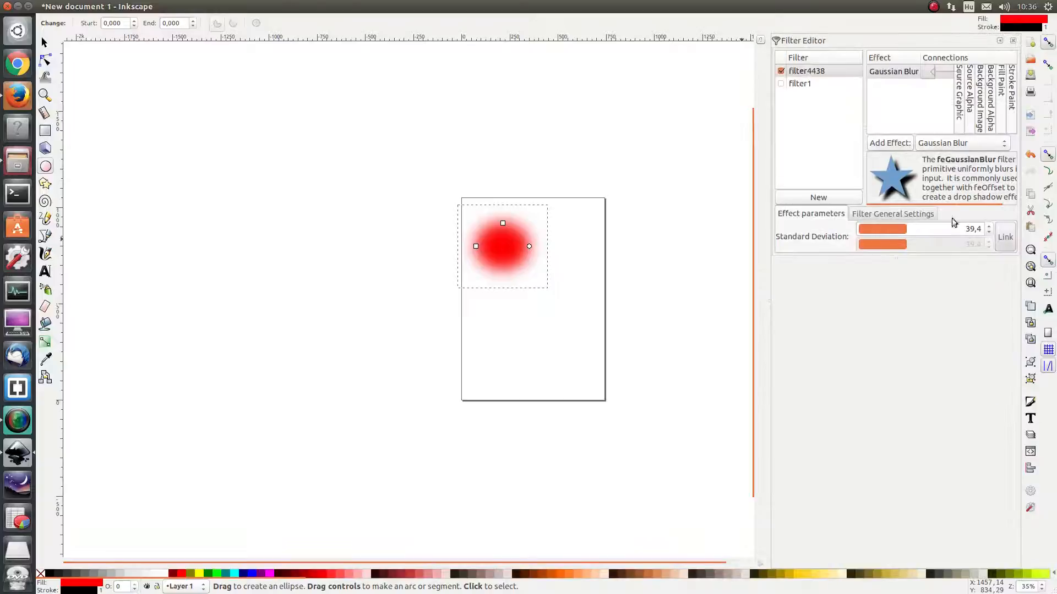
# Step: Unlink the Gaussian Blur standard deviations and set the horizontal one to about 78.8 and the vertical one to 0
pyautogui.click(1006, 241)
pyautogui.moveTo(906, 230); pyautogui.dragTo(832, 255)
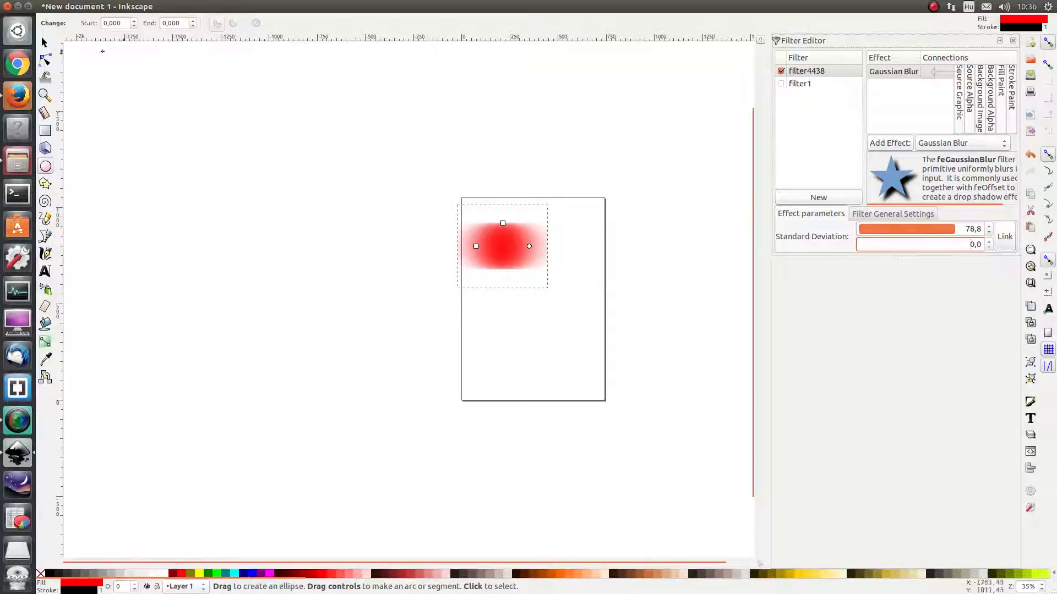
# Step: Move the blurred ellipse right and slightly down, to about X 99.75 and Y 568.3 px
pyautogui.click(45, 43)
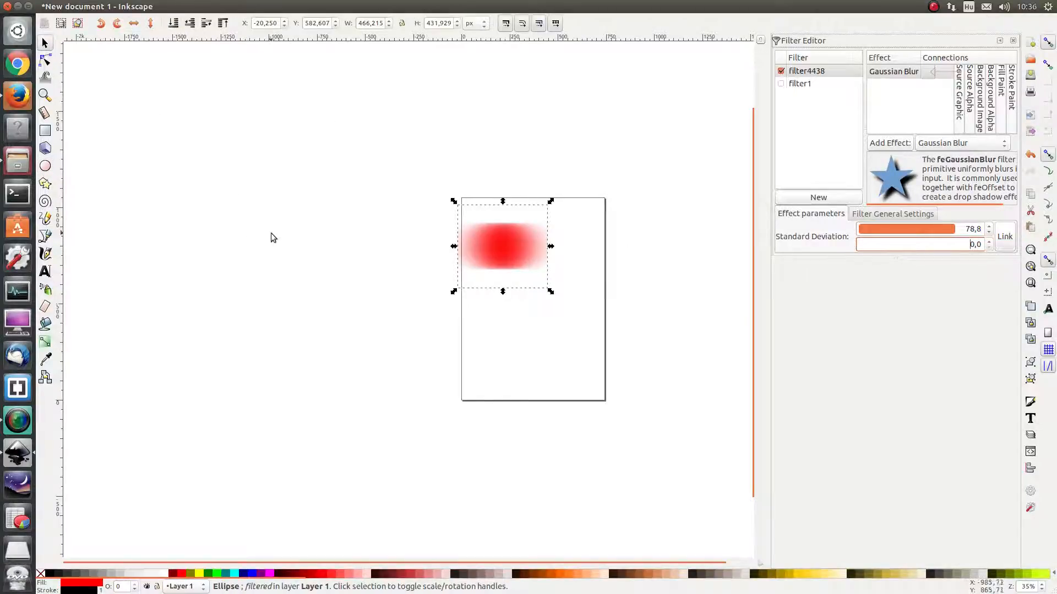
pyautogui.moveTo(501, 252); pyautogui.dragTo(532, 259)
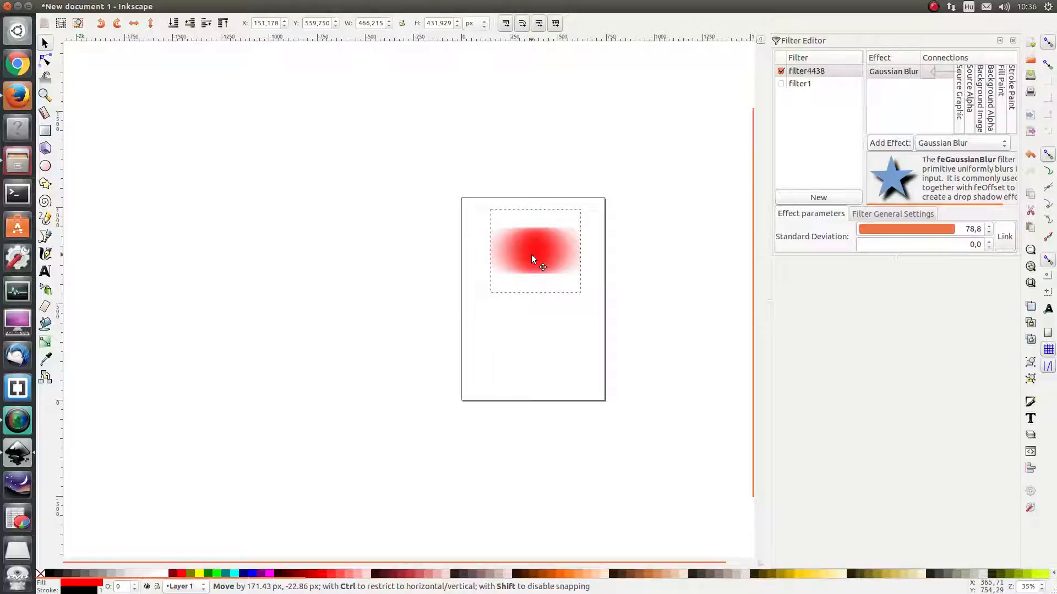
pyautogui.moveTo(532, 255); pyautogui.dragTo(522, 253)
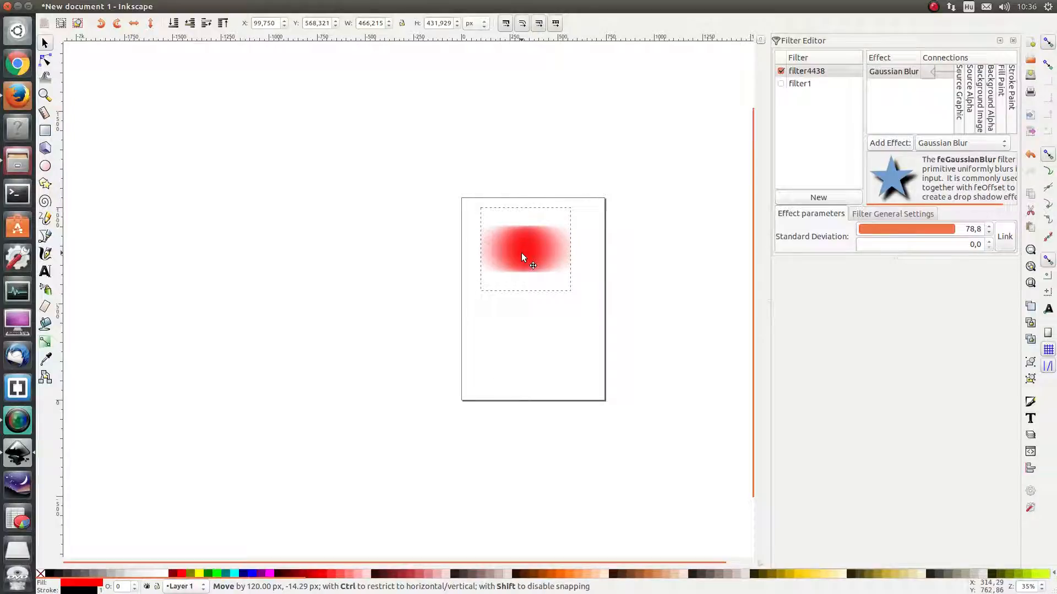
pyautogui.moveTo(522, 254); pyautogui.dragTo(522, 255)
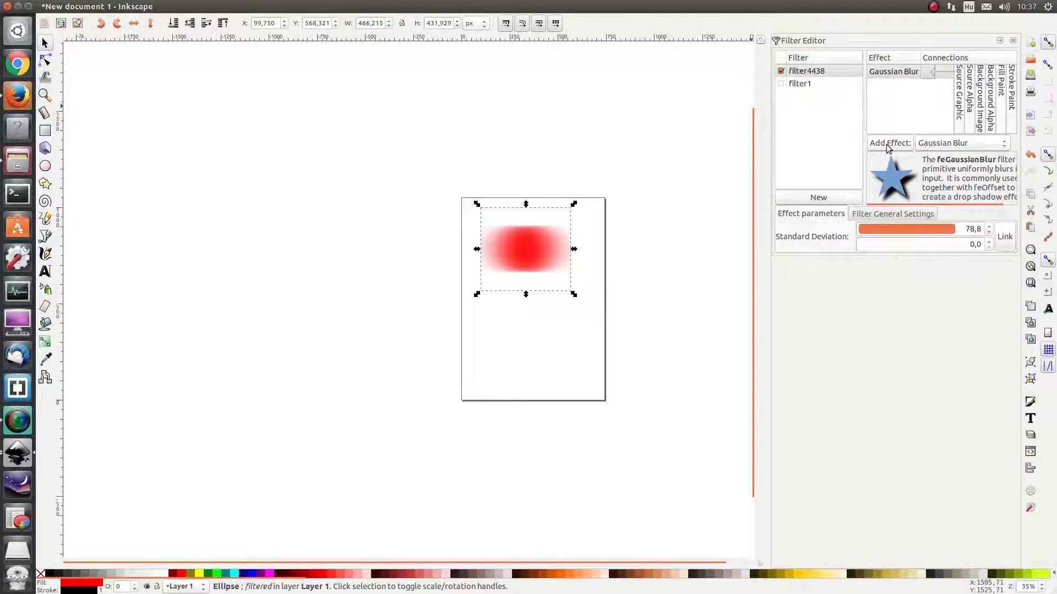
# Step: Add a Convolve Matrix effect to the ellipse's filter after the Gaussian Blur
pyautogui.click(979, 144)
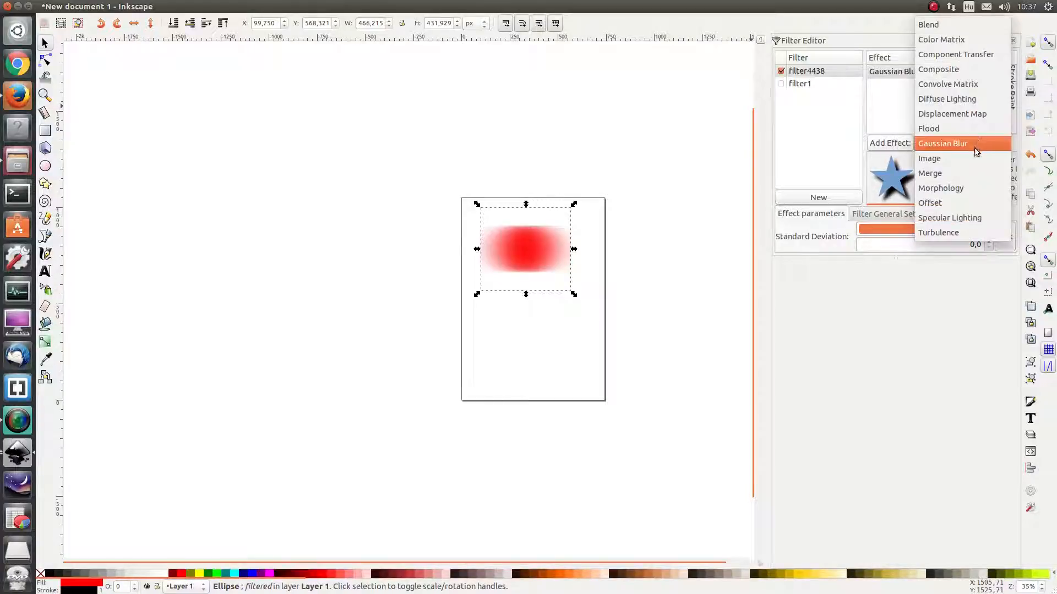
pyautogui.click(951, 88)
pyautogui.click(892, 144)
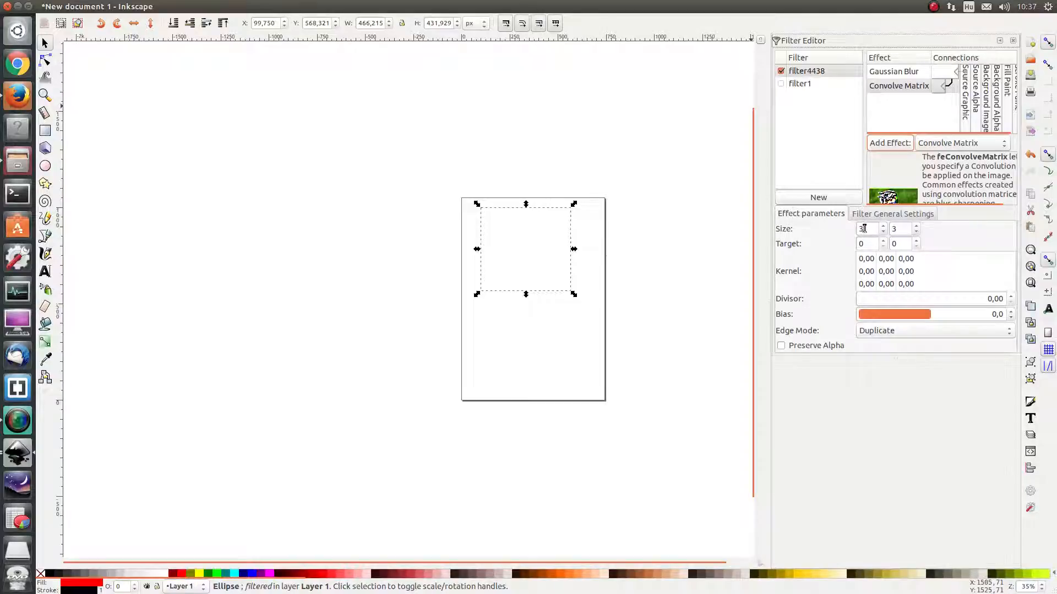
# Step: Examine the Convolve Matrix size, target and kernel parameters and the available edge modes
pyautogui.click(907, 229)
pyautogui.click(906, 245)
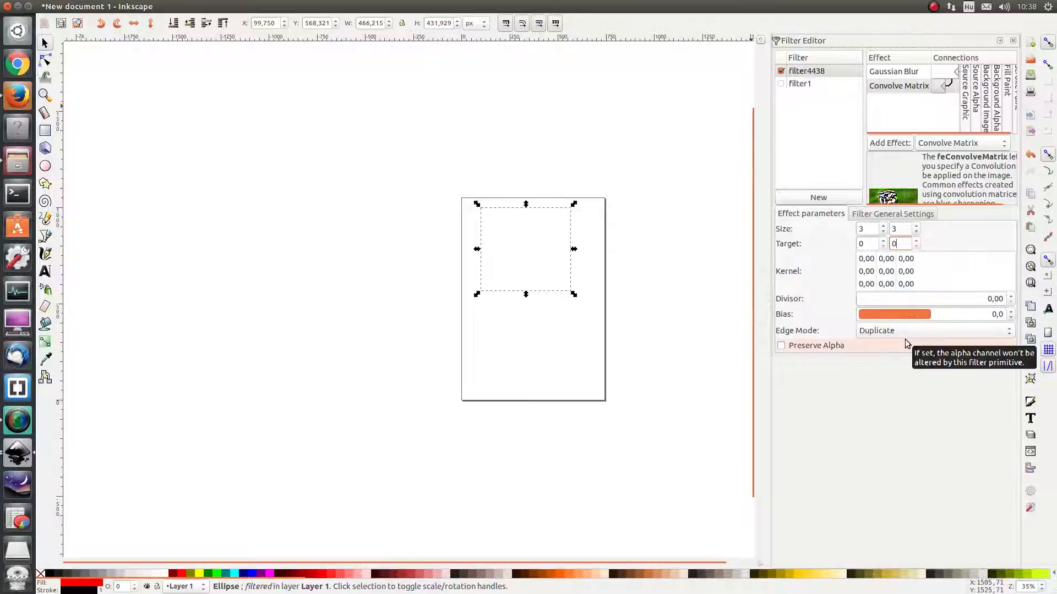
pyautogui.click(905, 331)
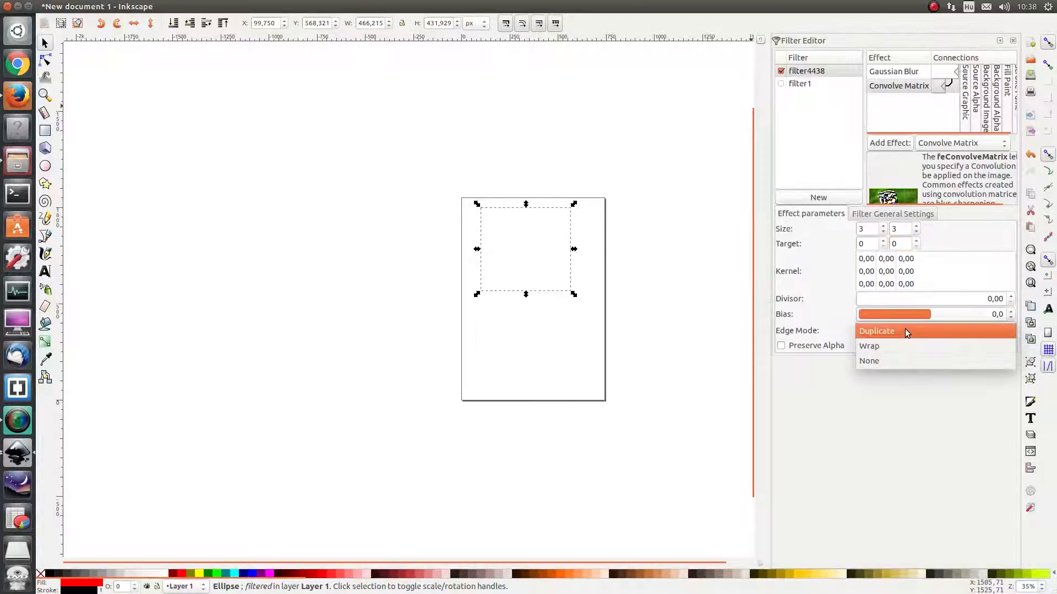
pyautogui.click(905, 330)
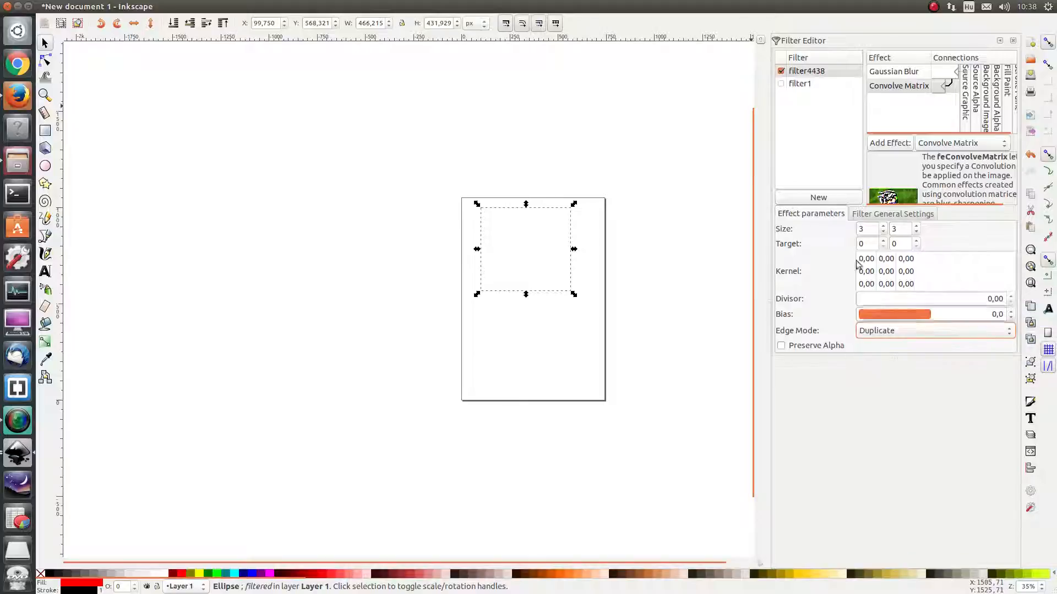
# Step: Set the Convolve Matrix size to 4 by 4
pyautogui.moveTo(865, 230); pyautogui.dragTo(841, 222)
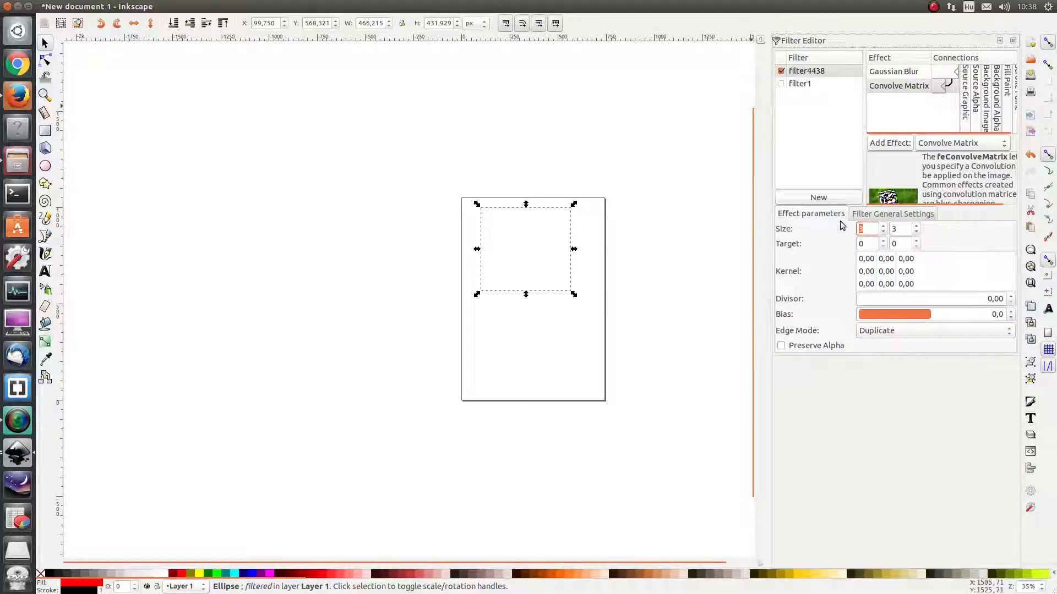
pyautogui.write('4')
pyautogui.press('Return')
pyautogui.press('Tab')
pyautogui.write('4')
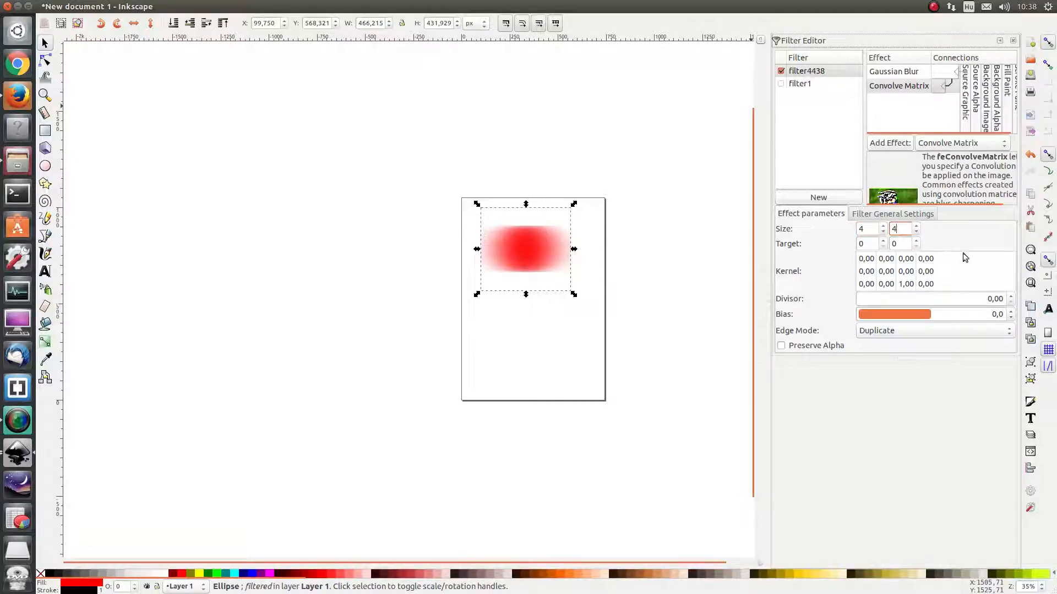
pyautogui.press('Return')
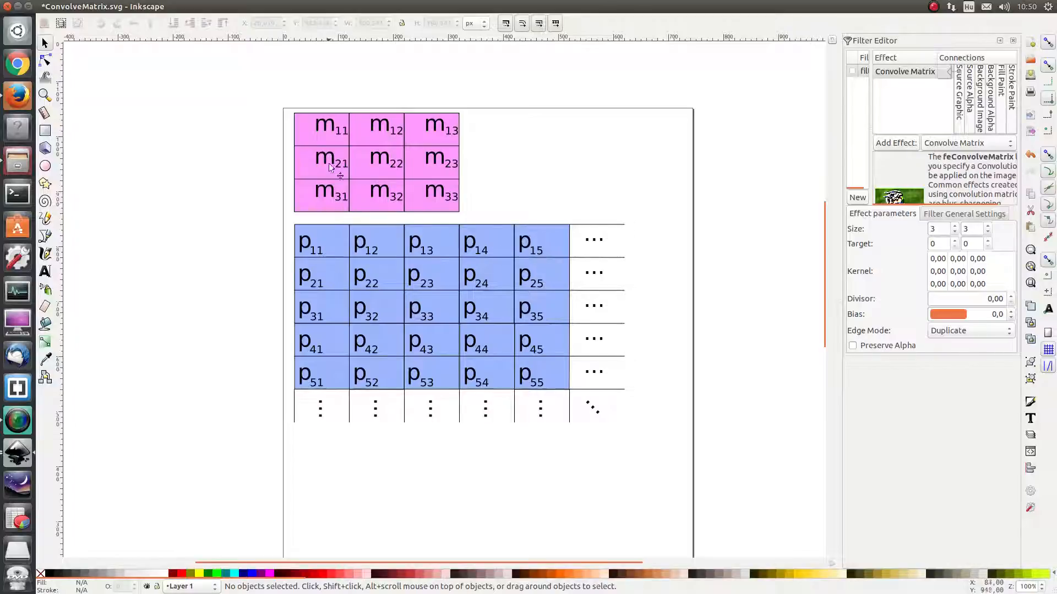
# Step: Move the pink 3×3 matrix over the blue pixel grid so that cell m22 covers pixel p11
pyautogui.moveTo(391, 160); pyautogui.dragTo(392, 140)
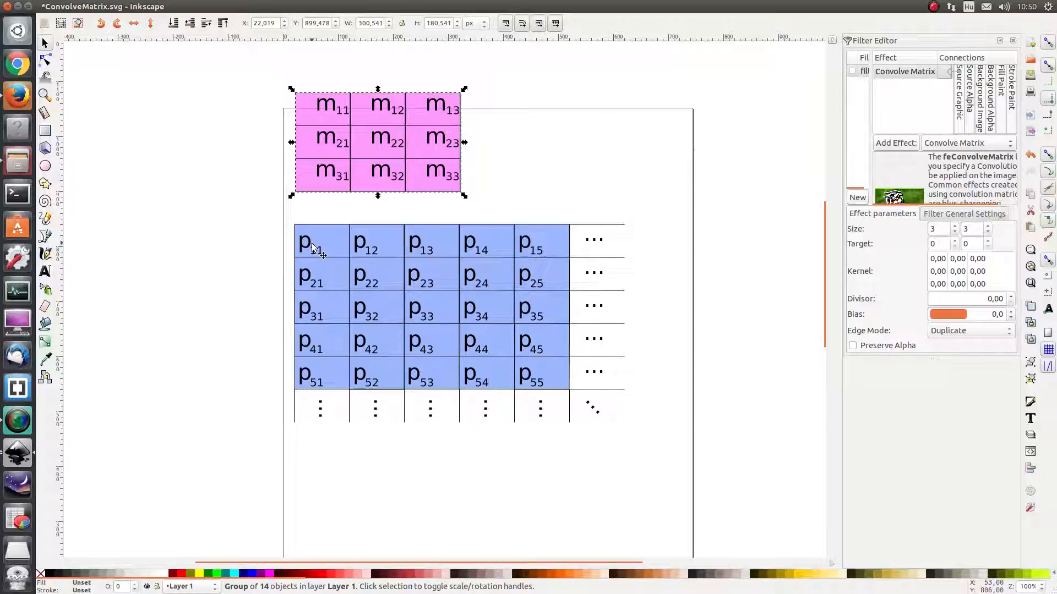
pyautogui.moveTo(384, 138); pyautogui.dragTo(352, 132)
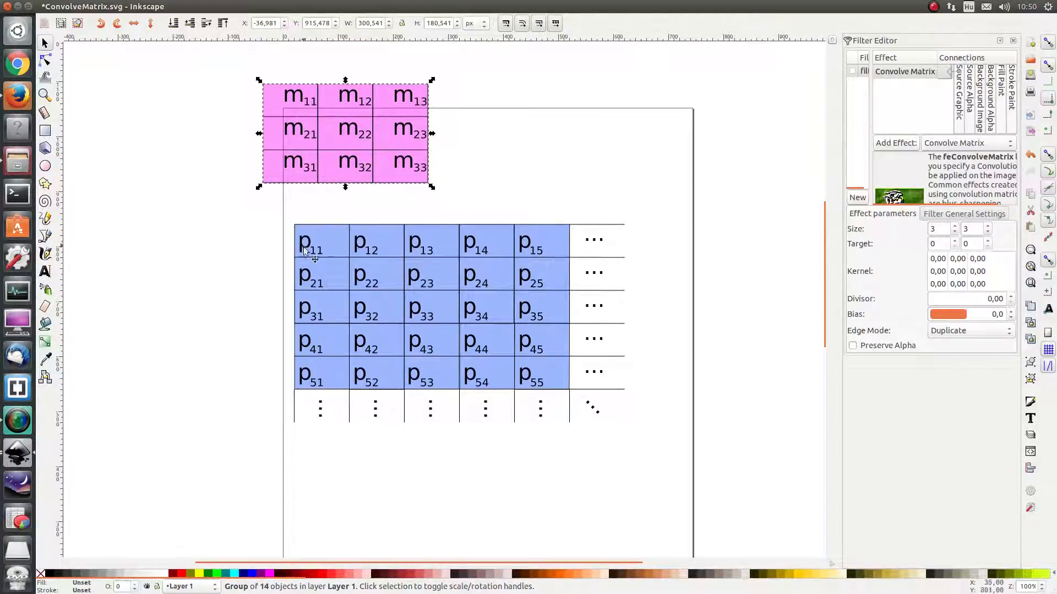
pyautogui.moveTo(341, 136); pyautogui.dragTo(317, 245)
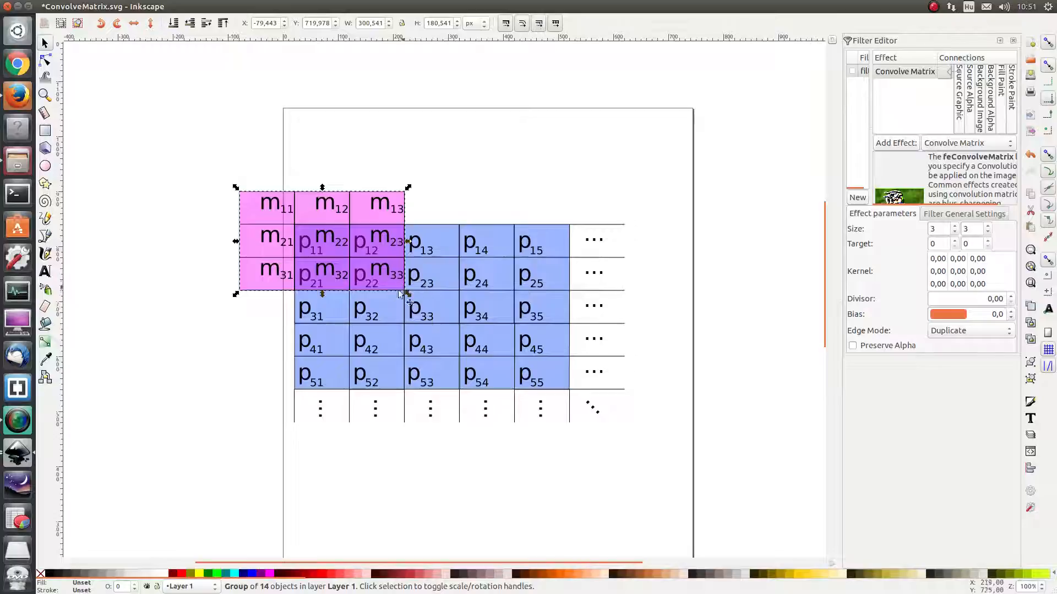
# Step: Lift the pink matrix off the grid and place it so that cell m22 covers pixel p12
pyautogui.moveTo(343, 249); pyautogui.dragTo(248, 109)
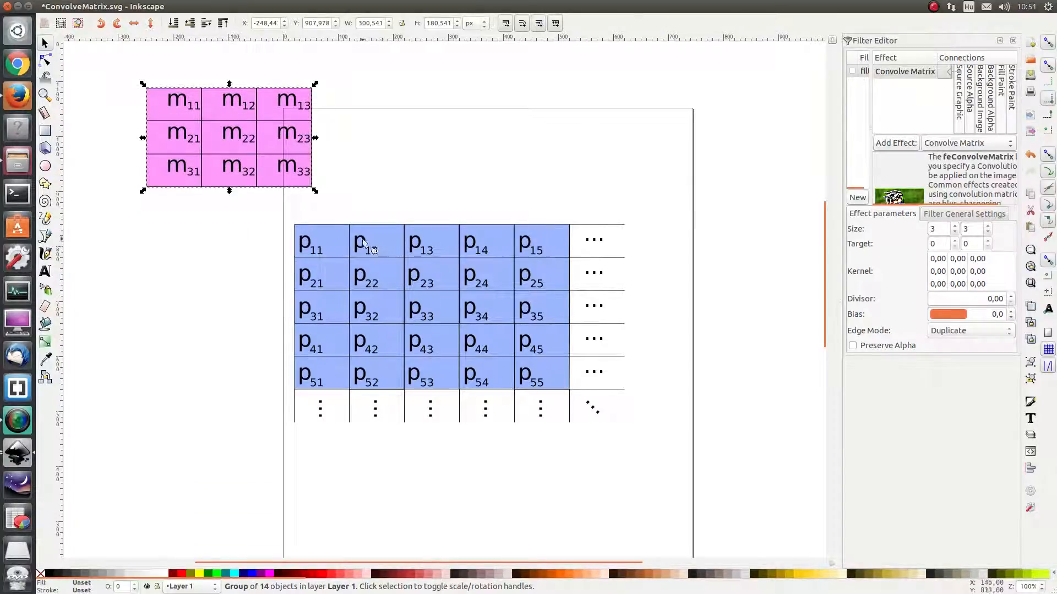
pyautogui.moveTo(236, 140); pyautogui.dragTo(381, 242)
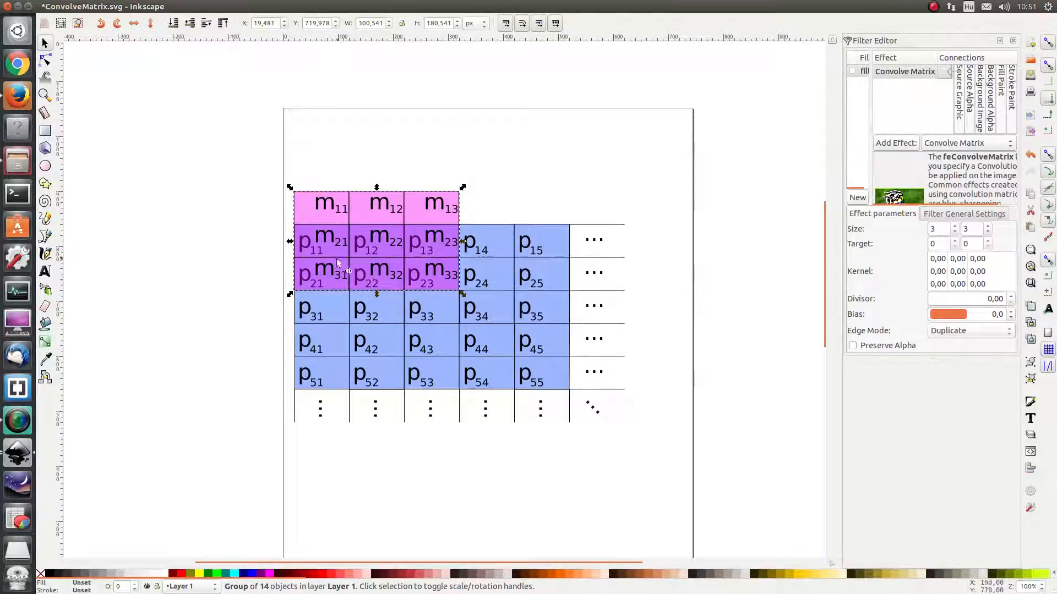
# Step: Shift the pink matrix off the first row and place it so that cell m22 covers pixel p44
pyautogui.moveTo(370, 227); pyautogui.dragTo(334, 247)
pyautogui.moveTo(264, 253); pyautogui.dragTo(215, 165)
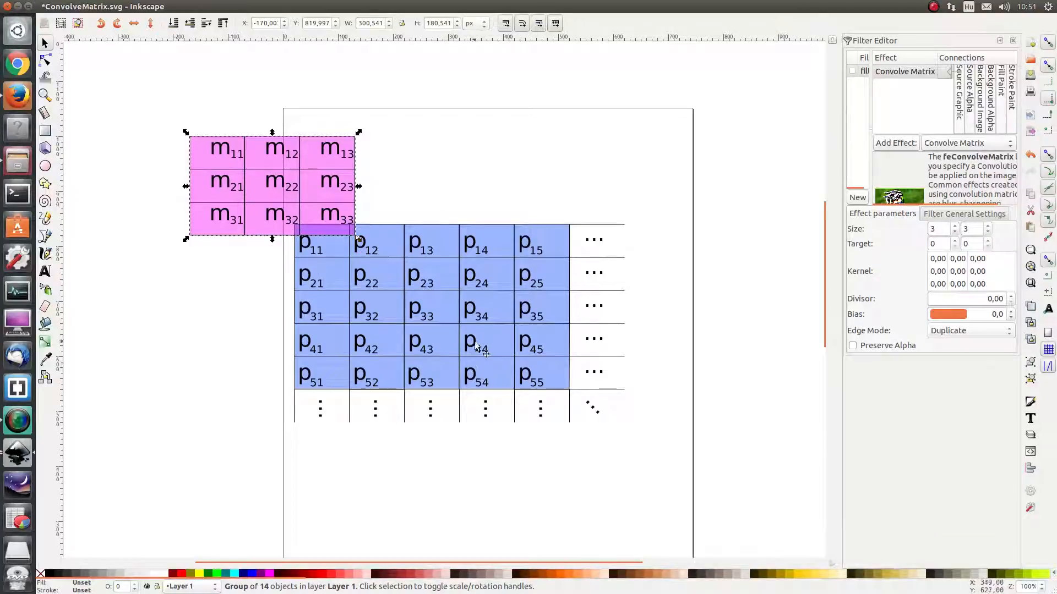
pyautogui.moveTo(266, 185); pyautogui.dragTo(480, 335)
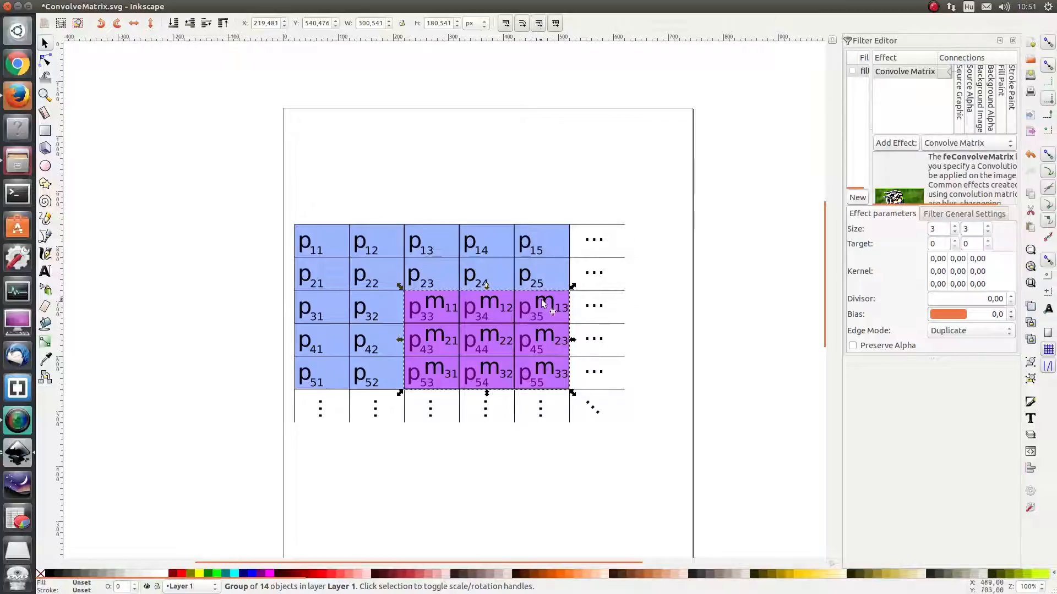
# Step: Move the pink matrix back above the pixel grid, near the page's upper-left corner, and deselect it
pyautogui.moveTo(509, 328); pyautogui.dragTo(398, 147)
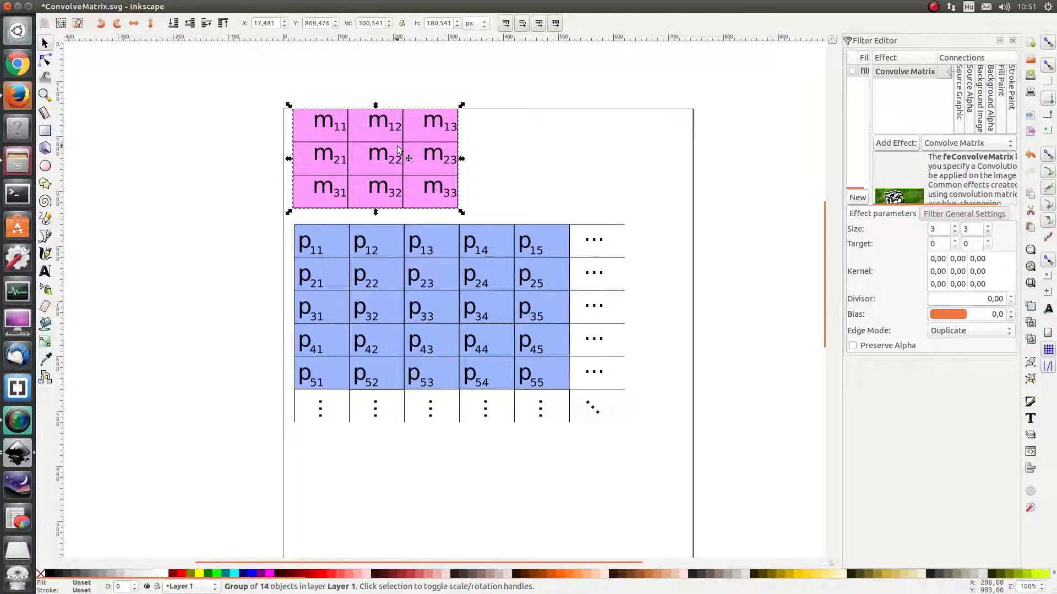
pyautogui.click(388, 96)
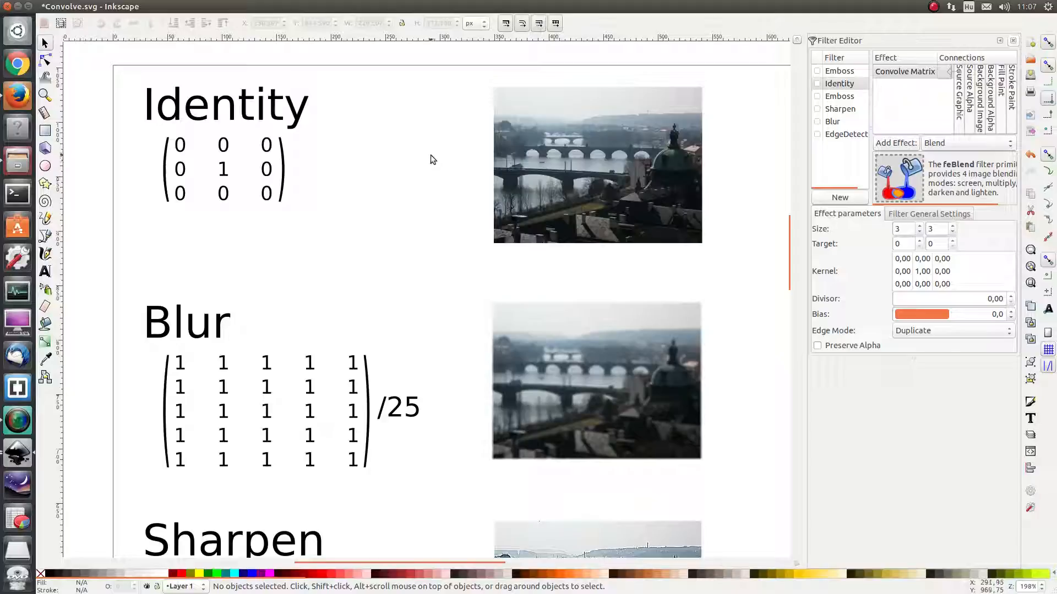
# Step: Examine the Convolve Matrix settings of the Identity and Blur sample images and compare them with the Sharpen example
pyautogui.click(553, 147)
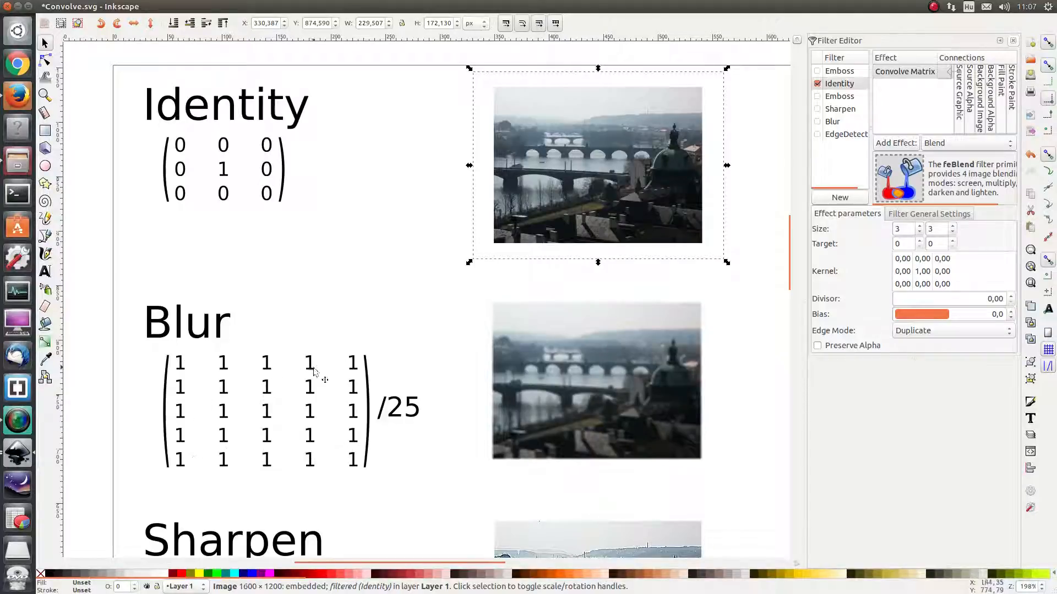
pyautogui.scroll(-6, 330, 366)
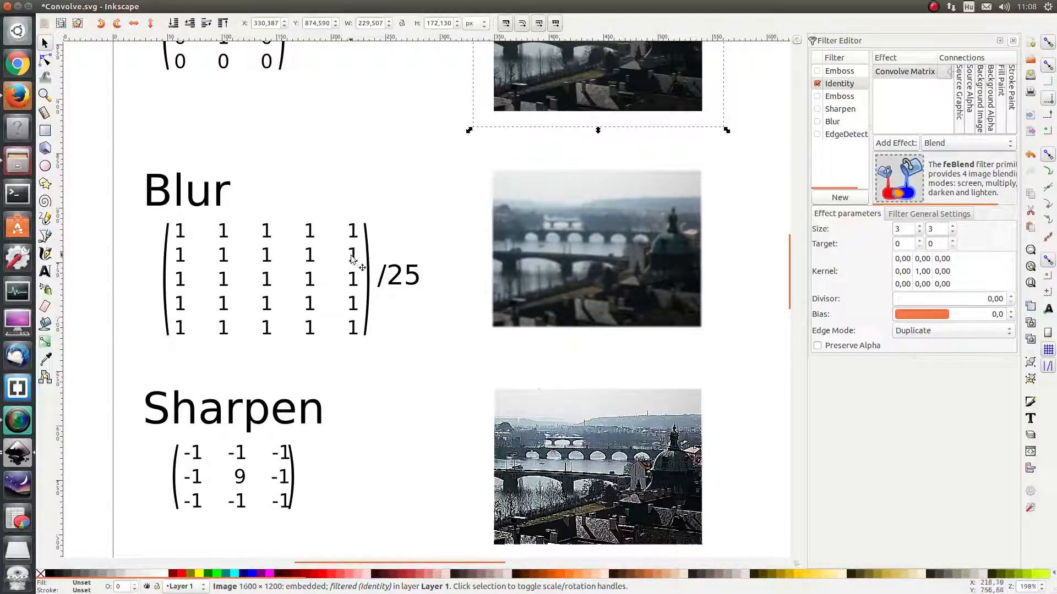
pyautogui.click(570, 278)
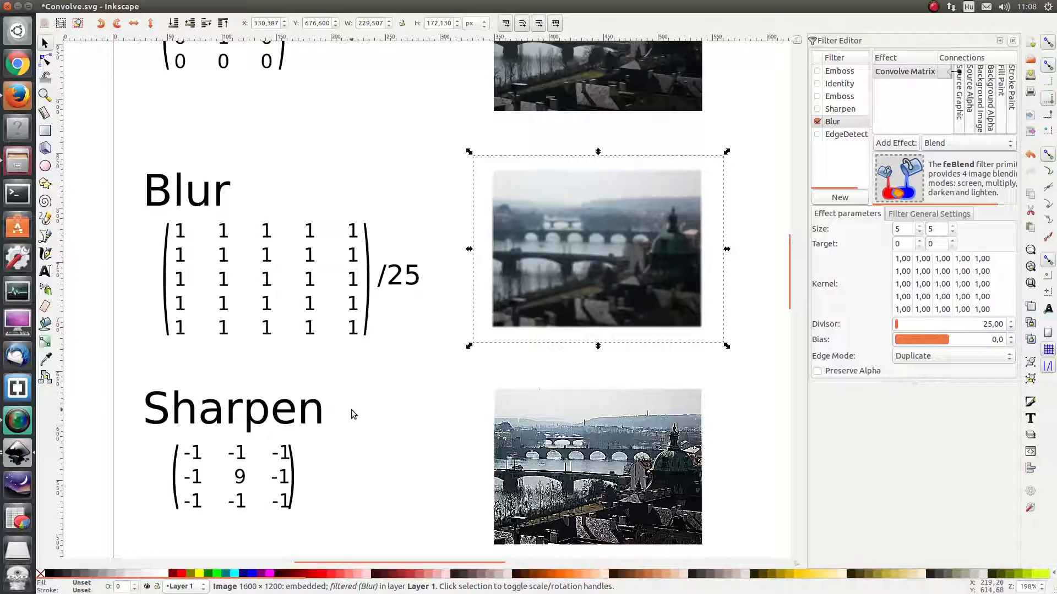
pyautogui.scroll(-3, 351, 409)
pyautogui.scroll(-4, 194, 366)
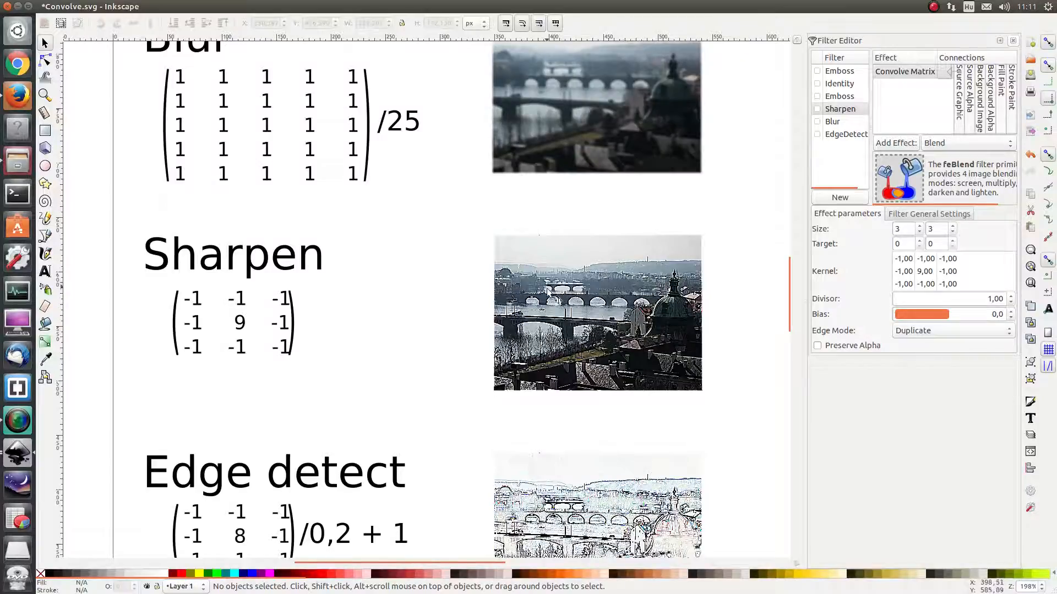
# Step: Toggle the Sharpen filter off and back on for the Sharpen sample image to compare it with the unfiltered picture
pyautogui.click(592, 336)
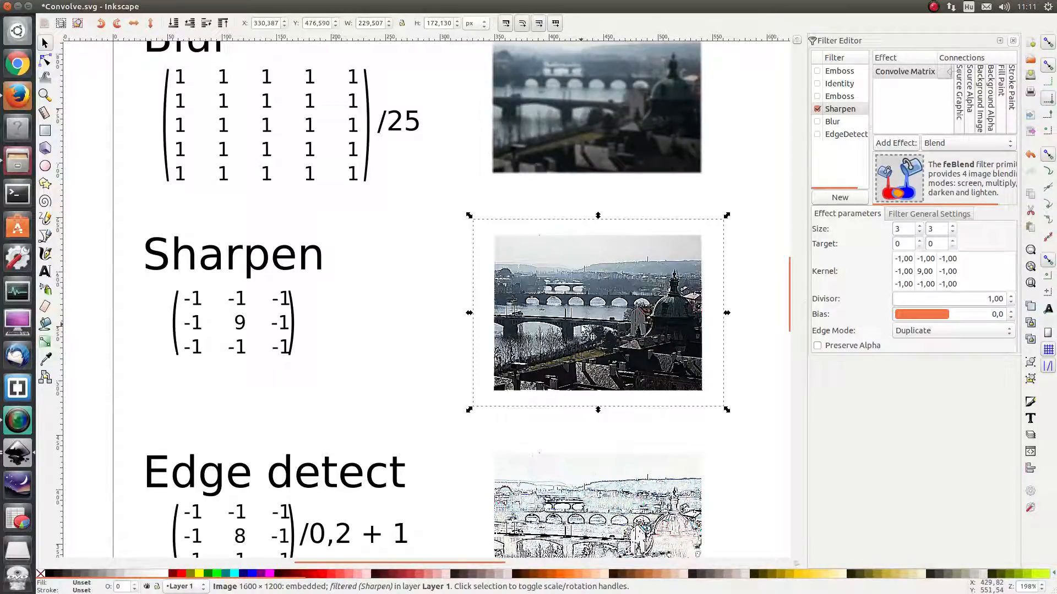
pyautogui.click(817, 110)
pyautogui.click(817, 110)
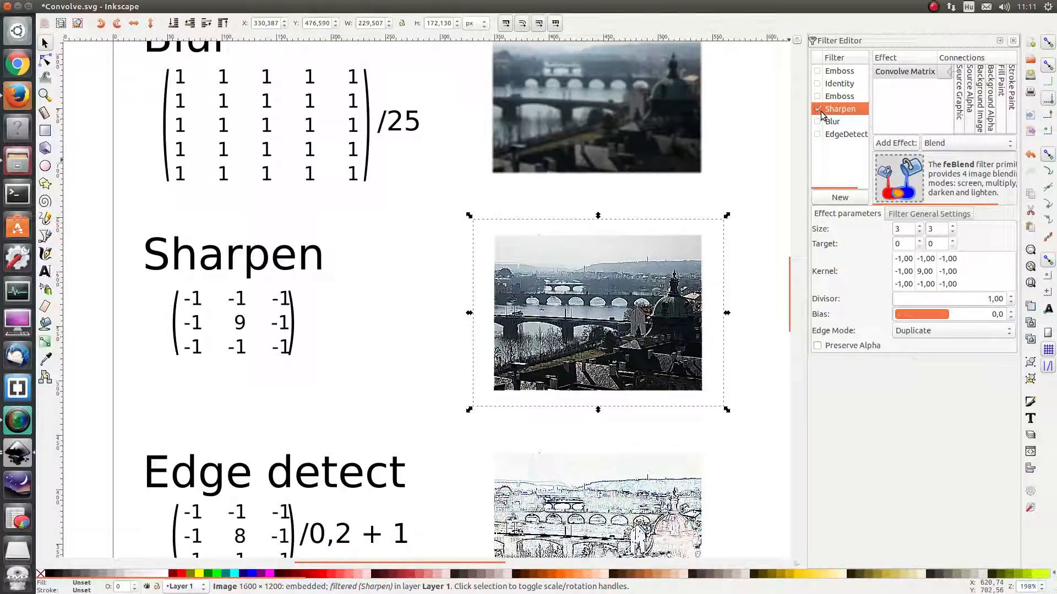
pyautogui.click(818, 109)
pyautogui.click(818, 109)
pyautogui.click(818, 110)
pyautogui.click(818, 110)
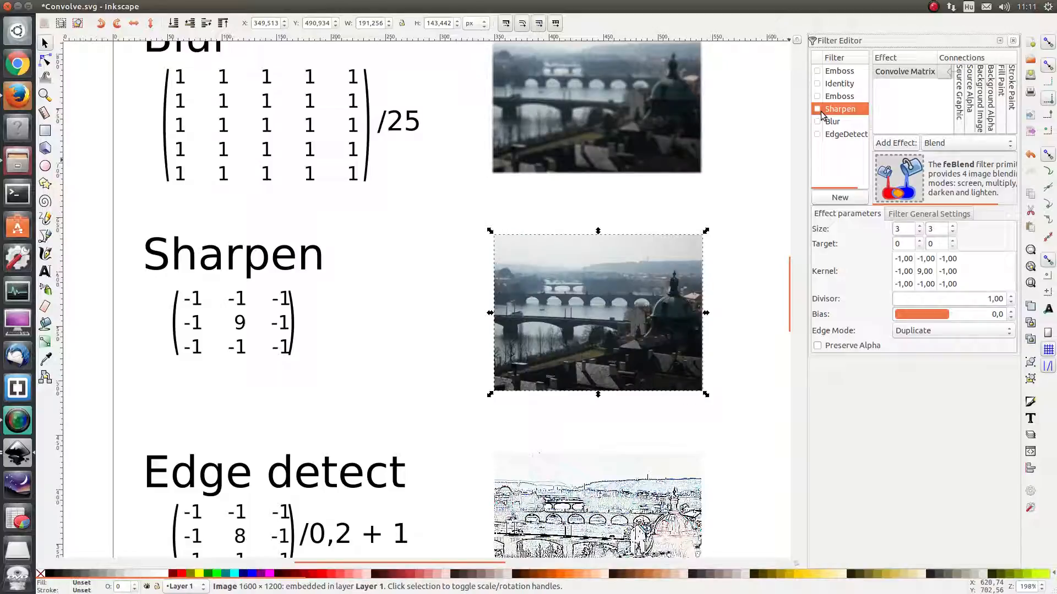
# Step: Examine the Edge detect example's kernel, divisor and bias text alongside the Convolve Matrix settings of its sample image
pyautogui.scroll(-3, 345, 318)
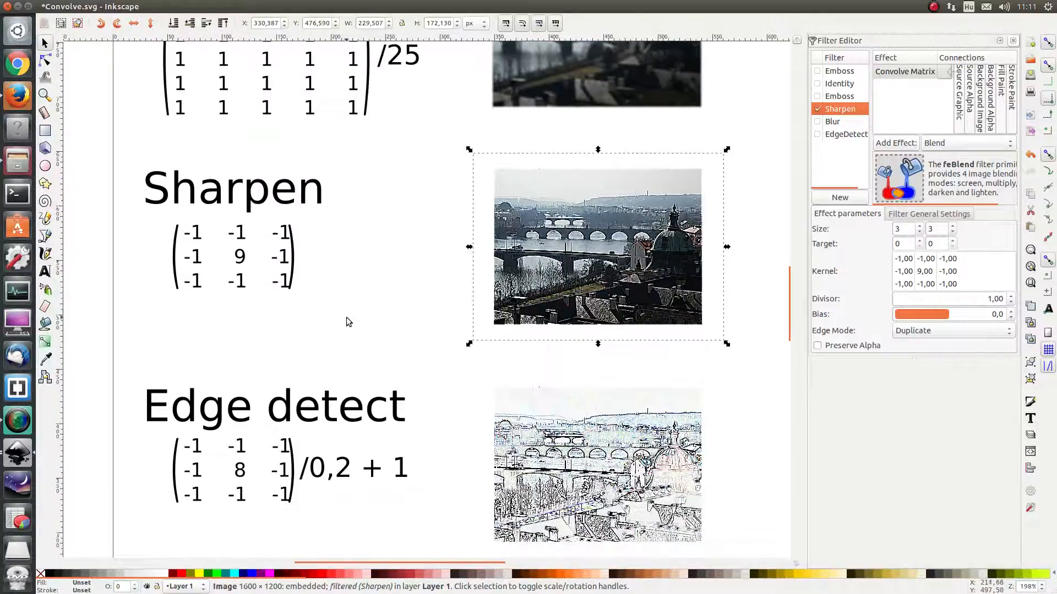
pyautogui.scroll(-3, 350, 321)
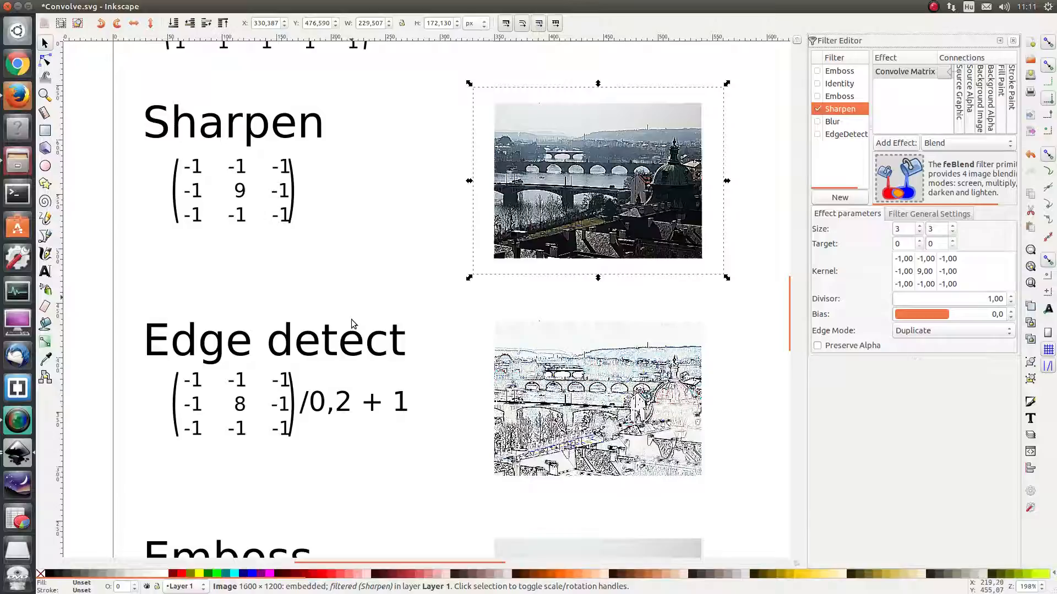
pyautogui.scroll(-1, 297, 370)
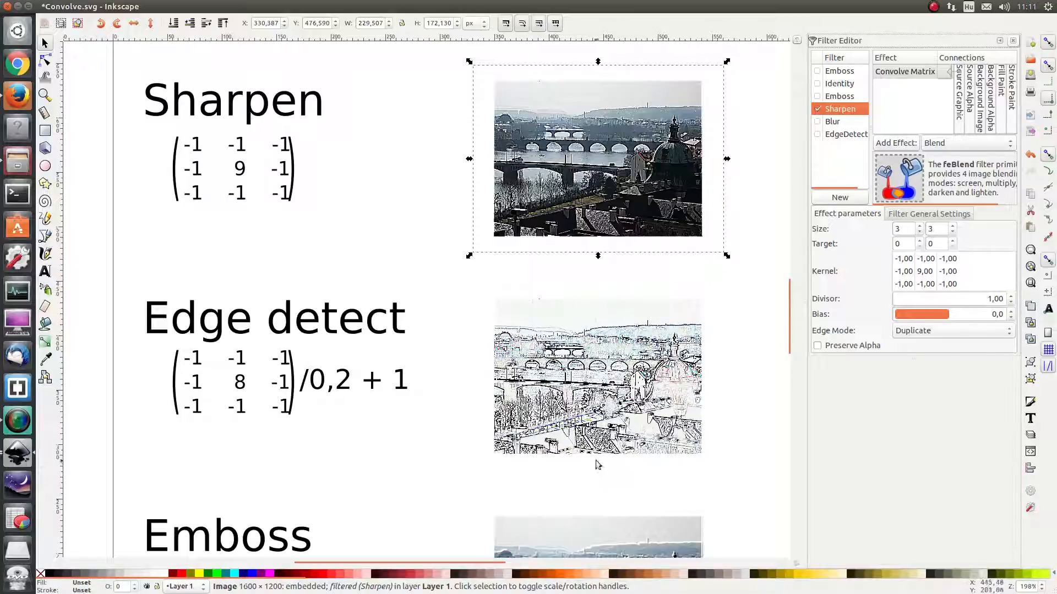
pyautogui.scroll(-4, 385, 324)
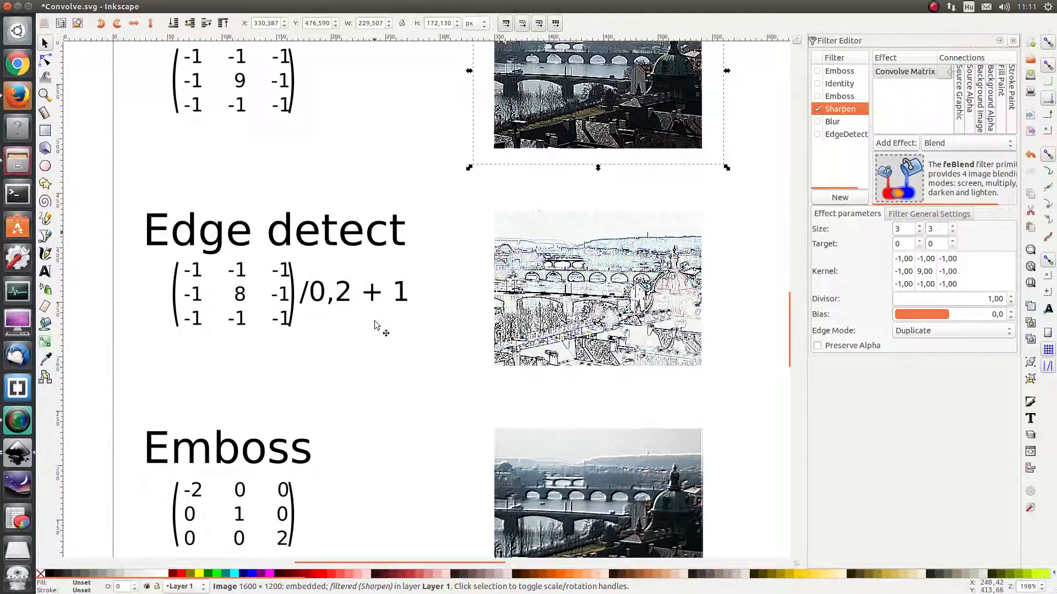
pyautogui.click(403, 299)
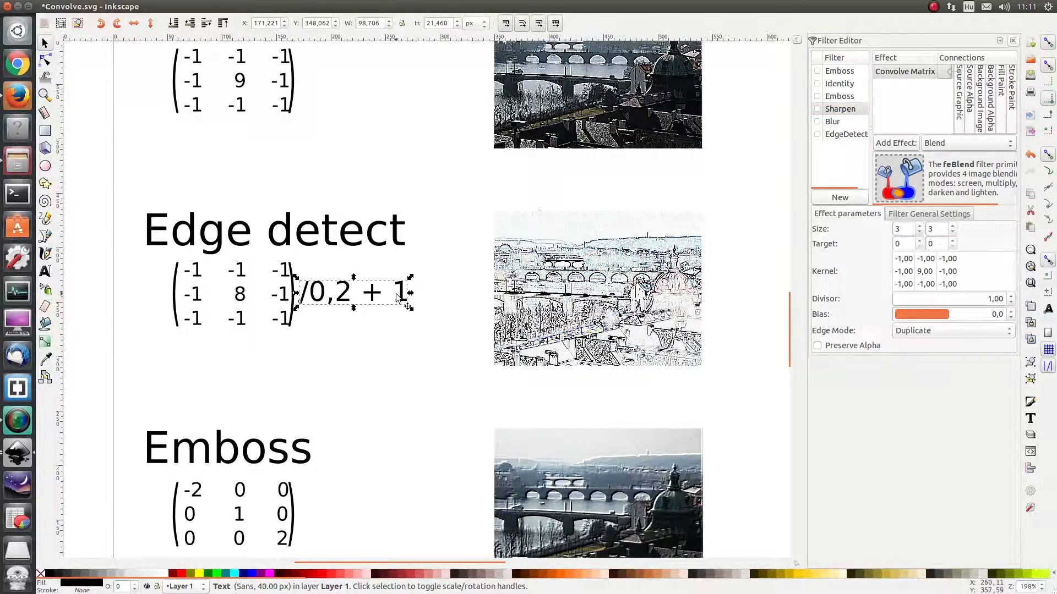
pyautogui.click(598, 308)
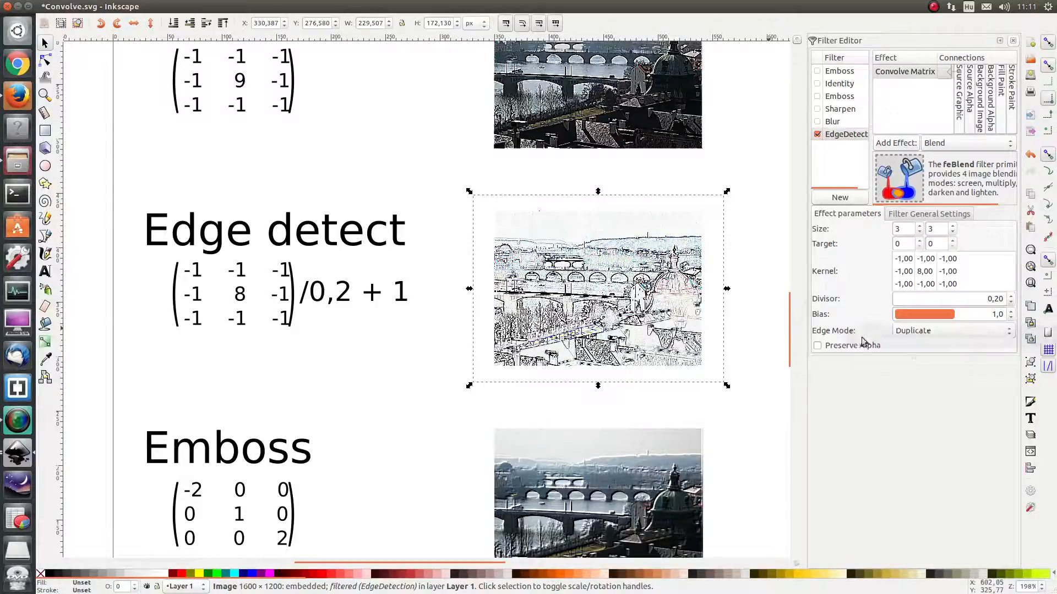
# Step: Examine the Emboss sample image's Convolve Matrix settings and its available edge modes
pyautogui.scroll(-4, 376, 374)
pyautogui.scroll(-1, 376, 374)
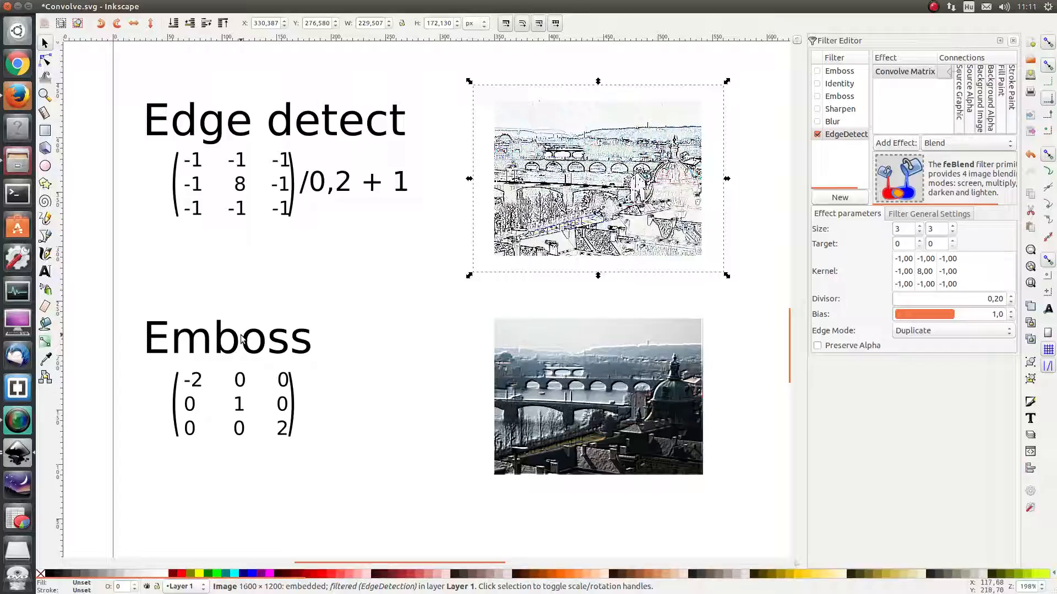
pyautogui.click(650, 403)
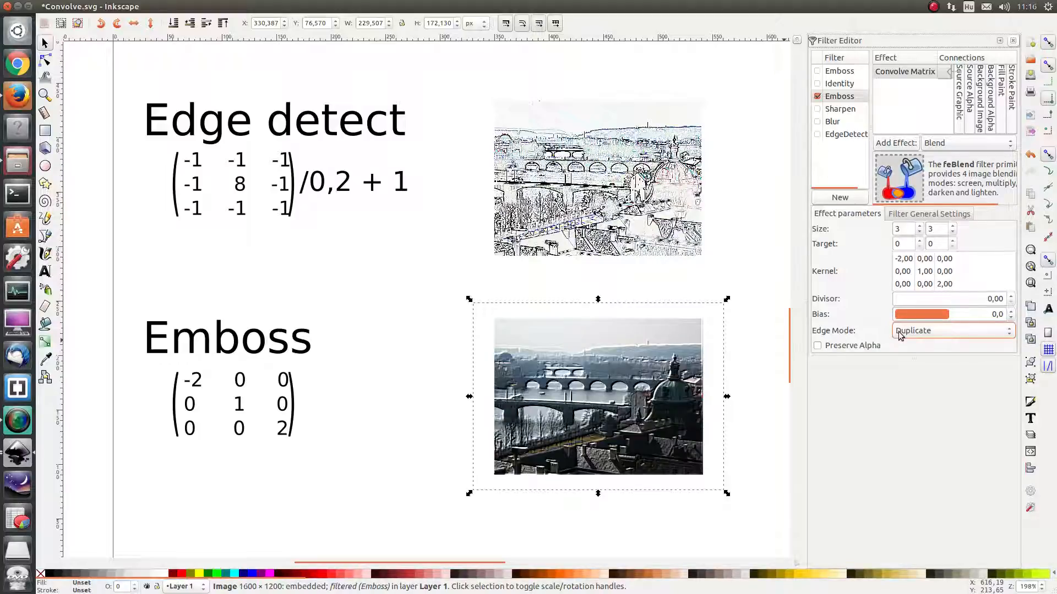
pyautogui.click(906, 335)
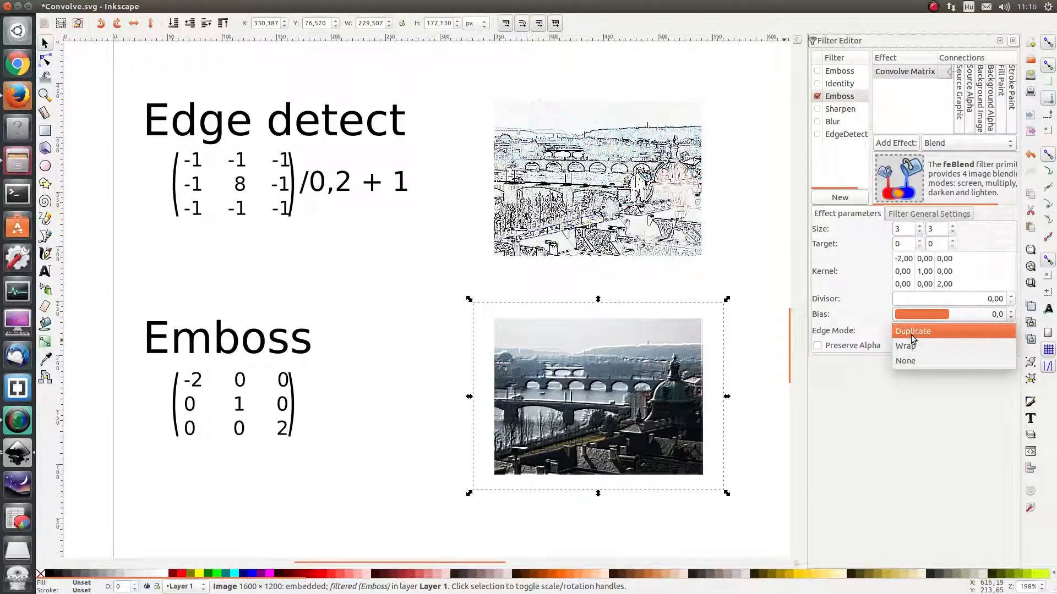
pyautogui.click(842, 335)
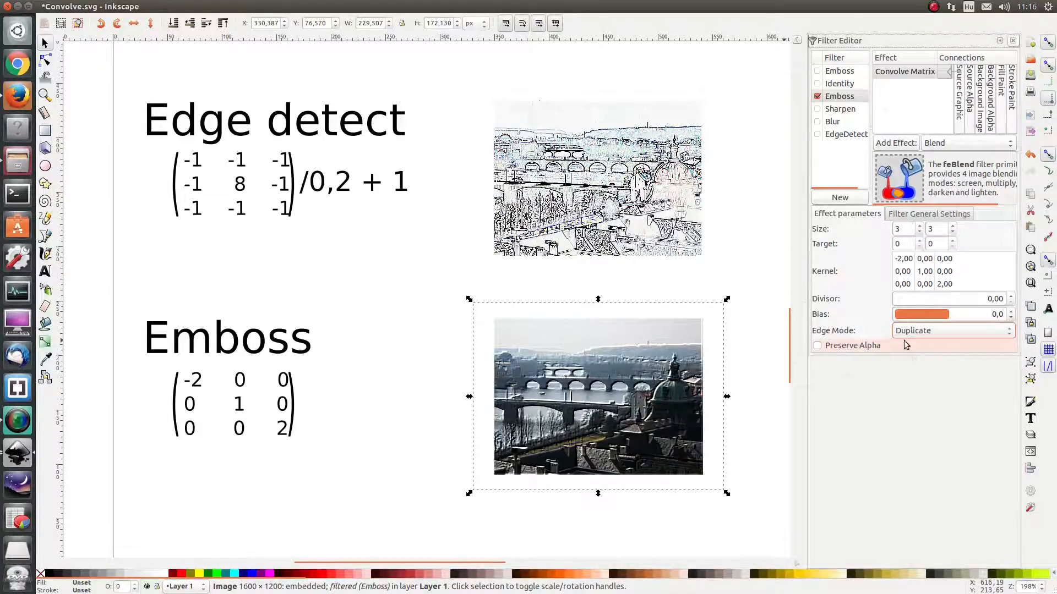
# Step: Switch to the ConvolveMatrix.svg drawing and place the pink matrix so that cell m22 covers the first pixel p11
pyautogui.click(22, 453)
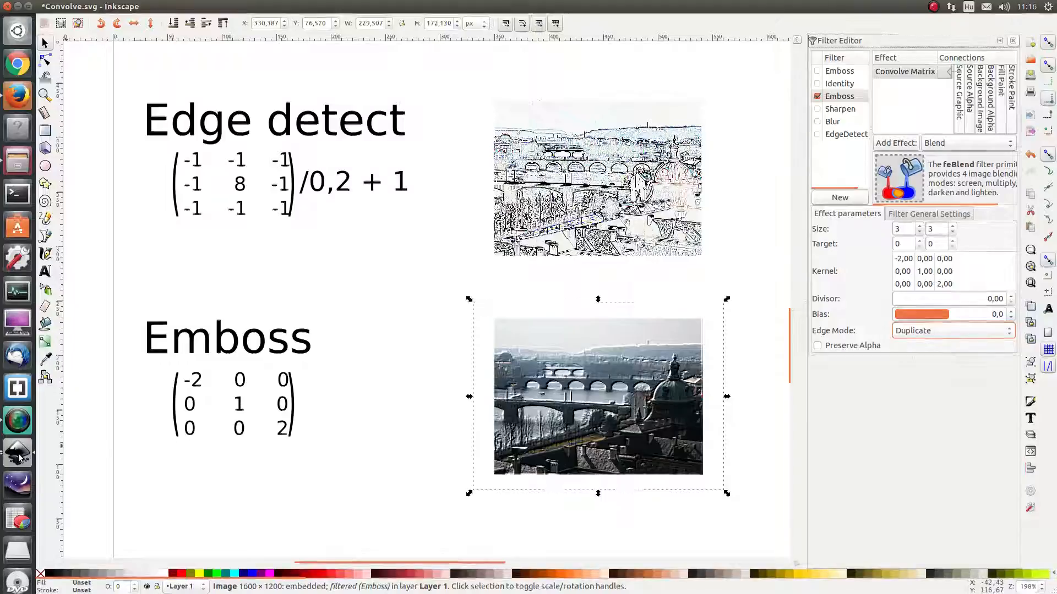
pyautogui.click(439, 213)
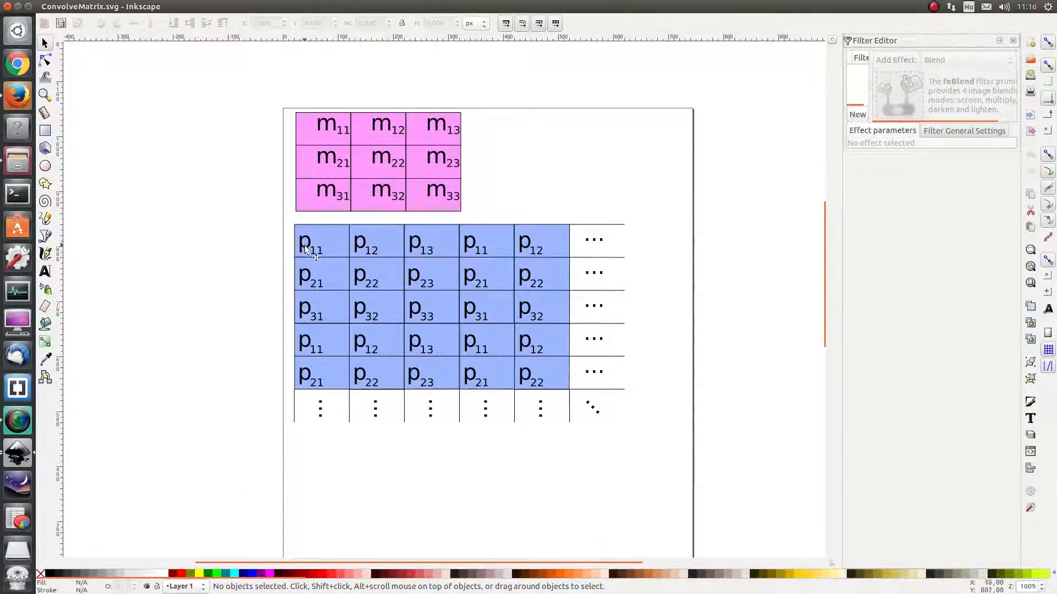
pyautogui.moveTo(387, 171); pyautogui.dragTo(331, 249)
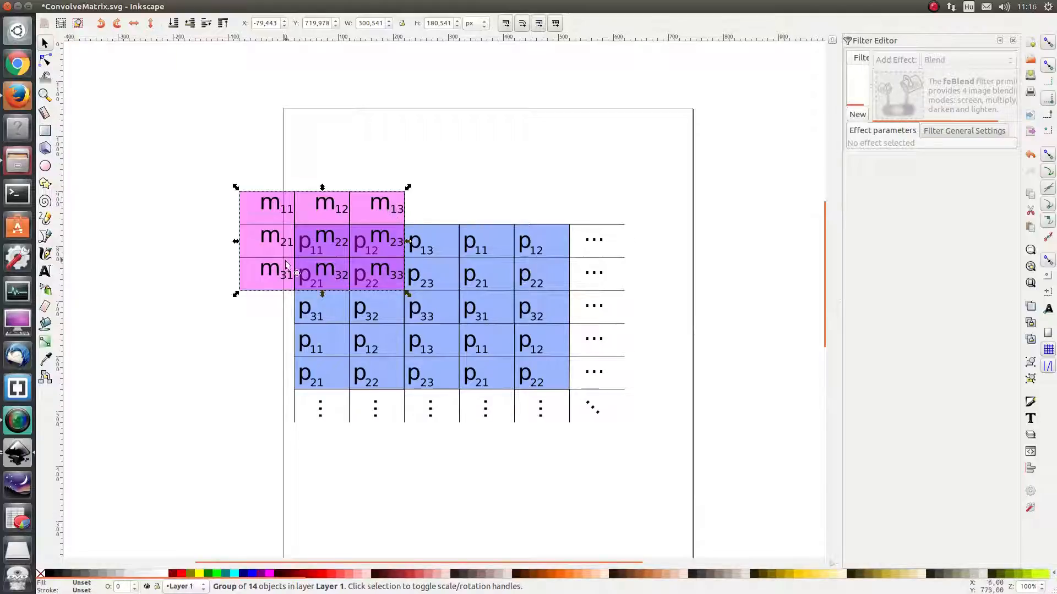
# Step: Return to the Convolve.svg drawing, keep the Emboss filter's edge mode at Duplicate, and deselect the image
pyautogui.click(17, 454)
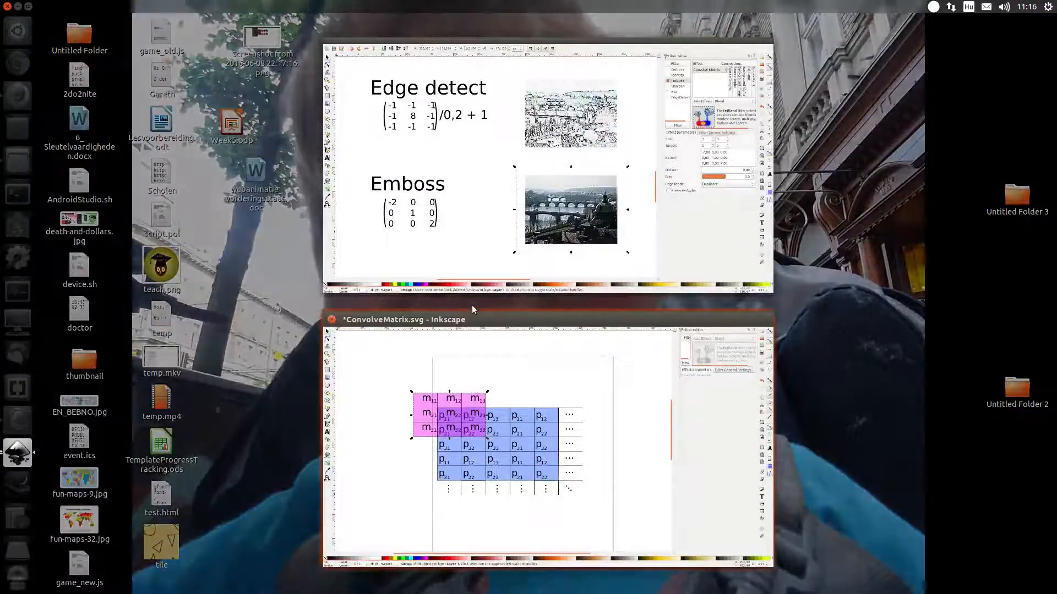
pyautogui.click(473, 287)
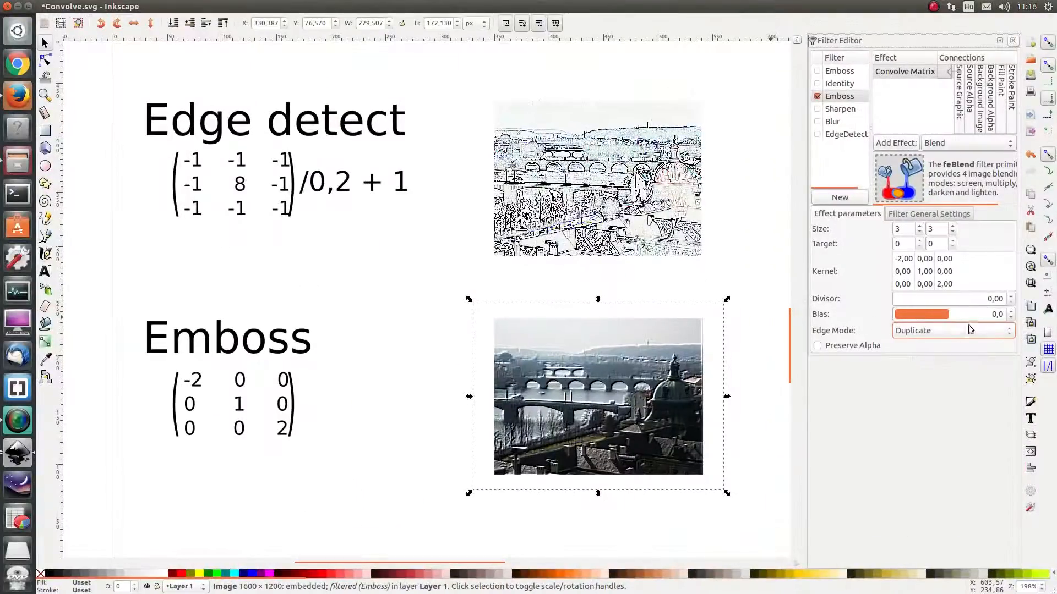
pyautogui.click(939, 331)
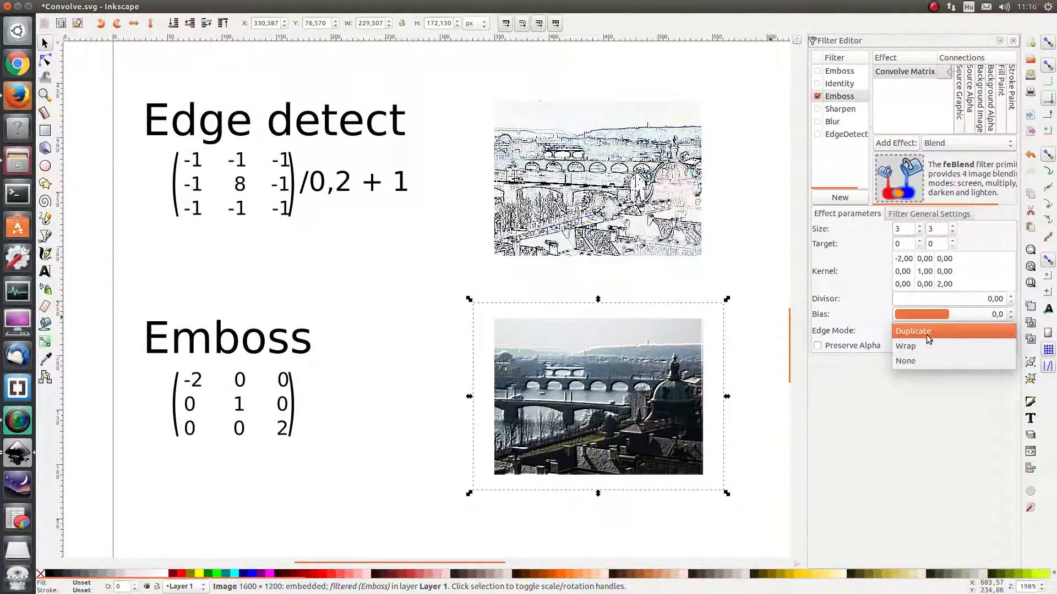
pyautogui.click(928, 332)
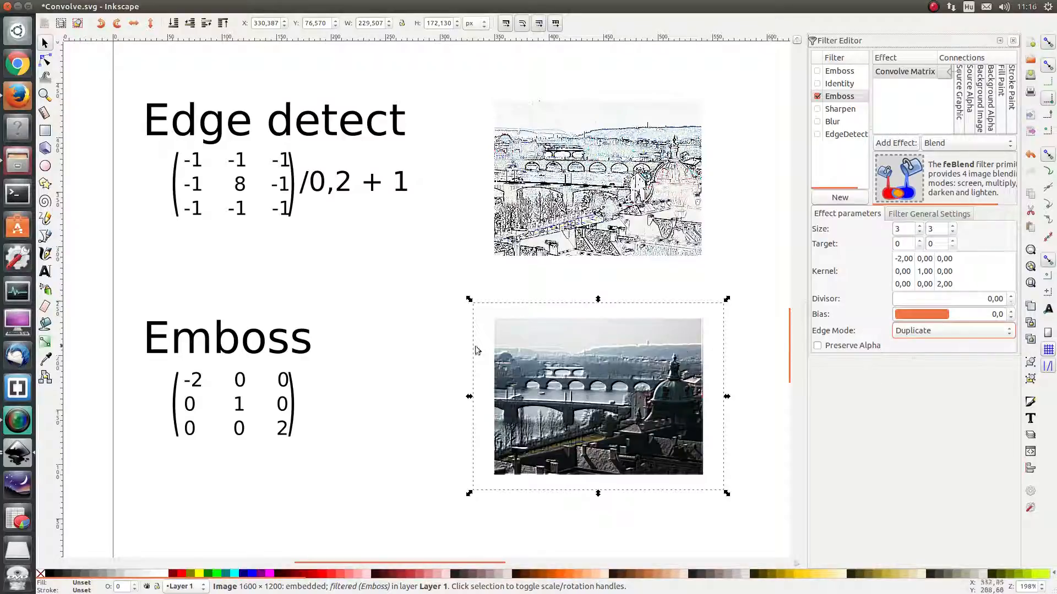
pyautogui.click(365, 330)
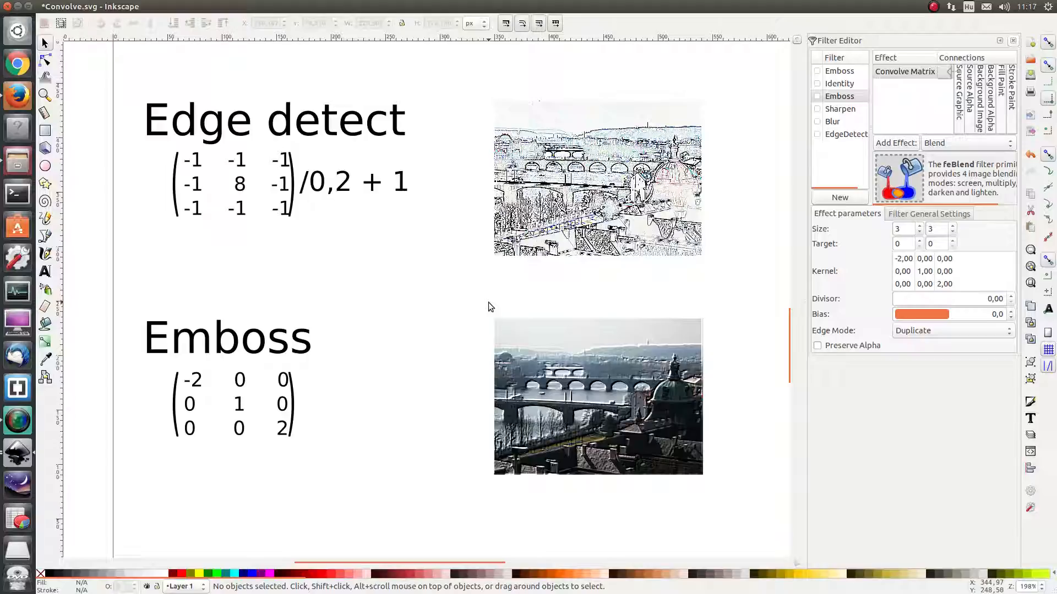
# Step: Review the sample kernels and their filtered images from Emboss back to Identity
pyautogui.scroll(1, 442, 272)
pyautogui.scroll(8, 442, 272)
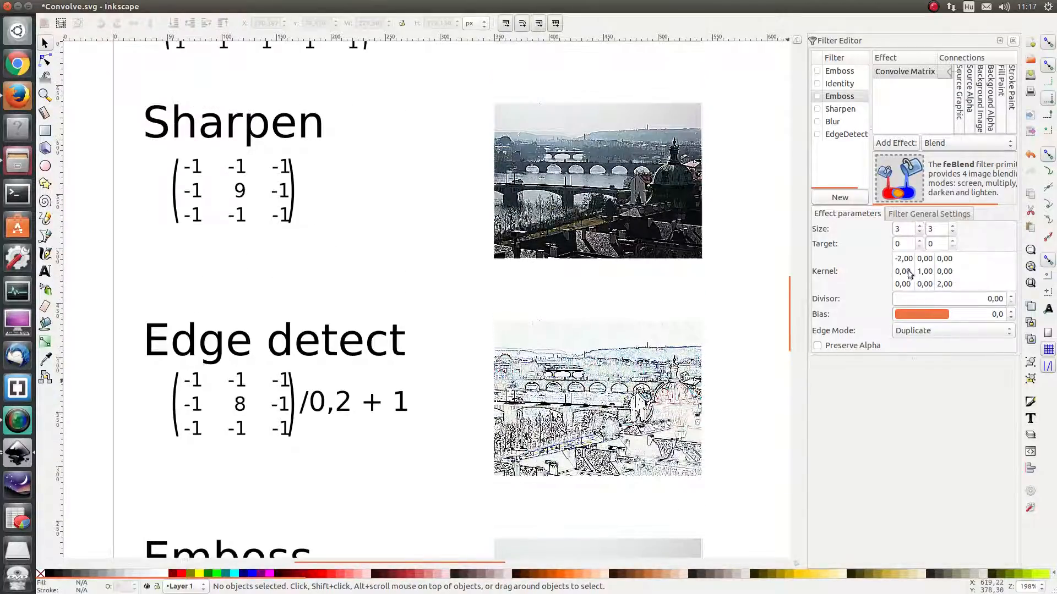
pyautogui.scroll(5, 304, 292)
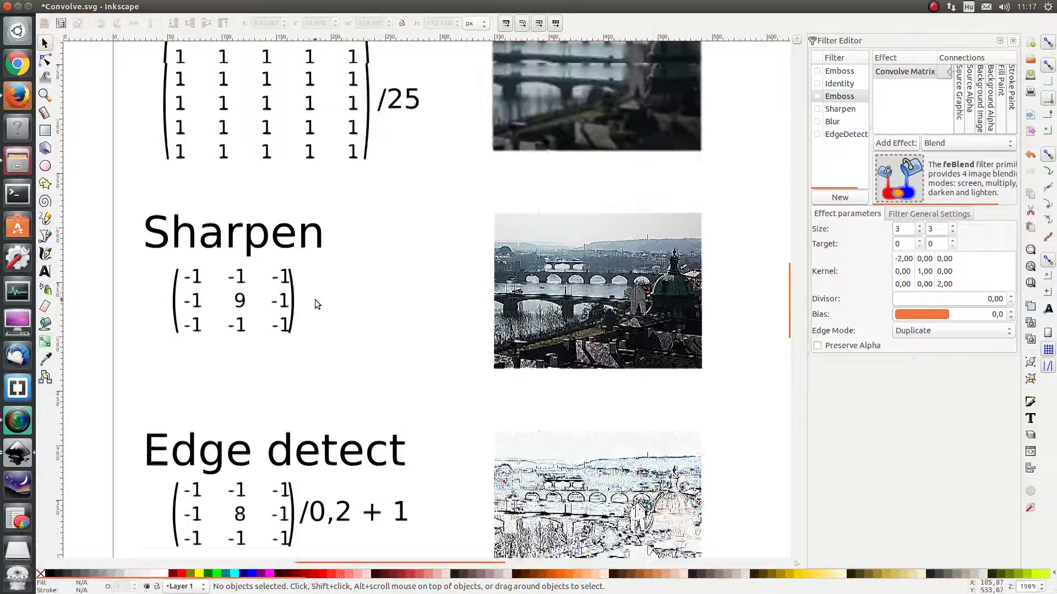
pyautogui.scroll(3, 315, 299)
pyautogui.scroll(9, 275, 165)
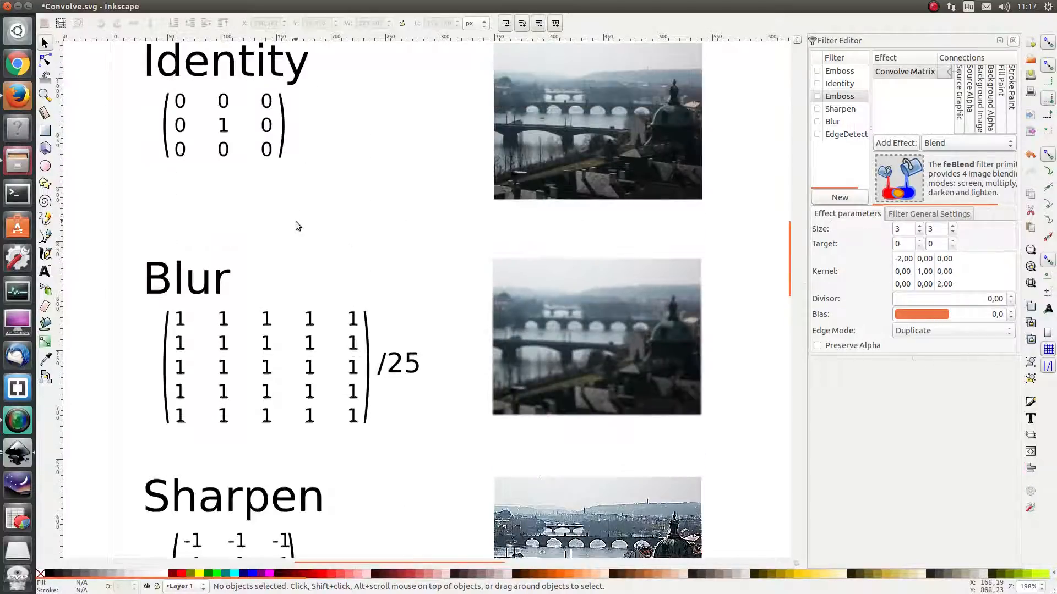
pyautogui.scroll(2, 298, 228)
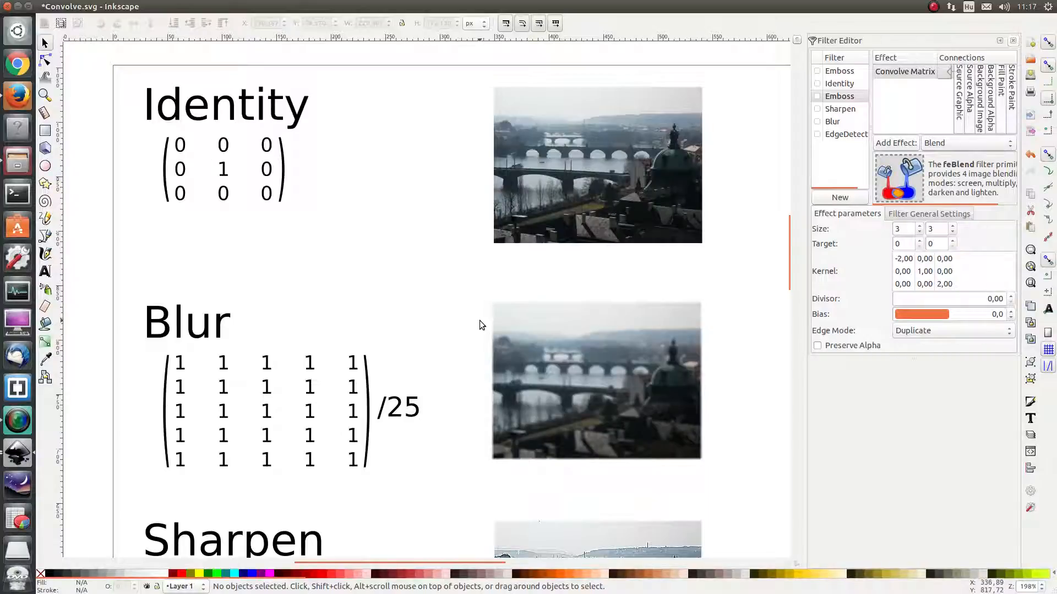
# Step: Switch to Firefox and examine the example kernels in Wikipedia's Kernel (image processing) article
pyautogui.click(20, 98)
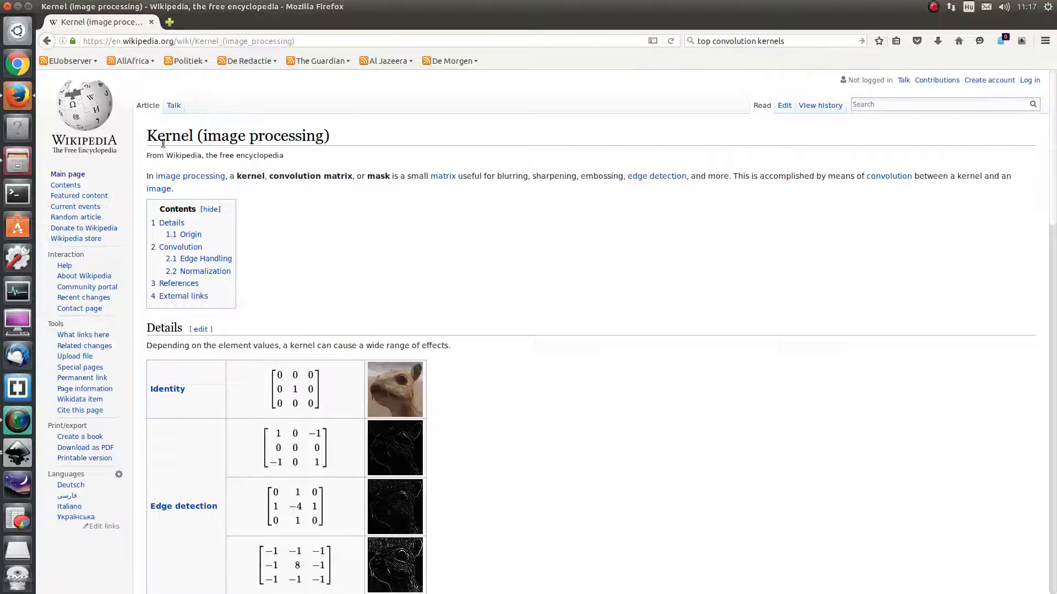
pyautogui.moveTo(162, 143); pyautogui.dragTo(309, 133)
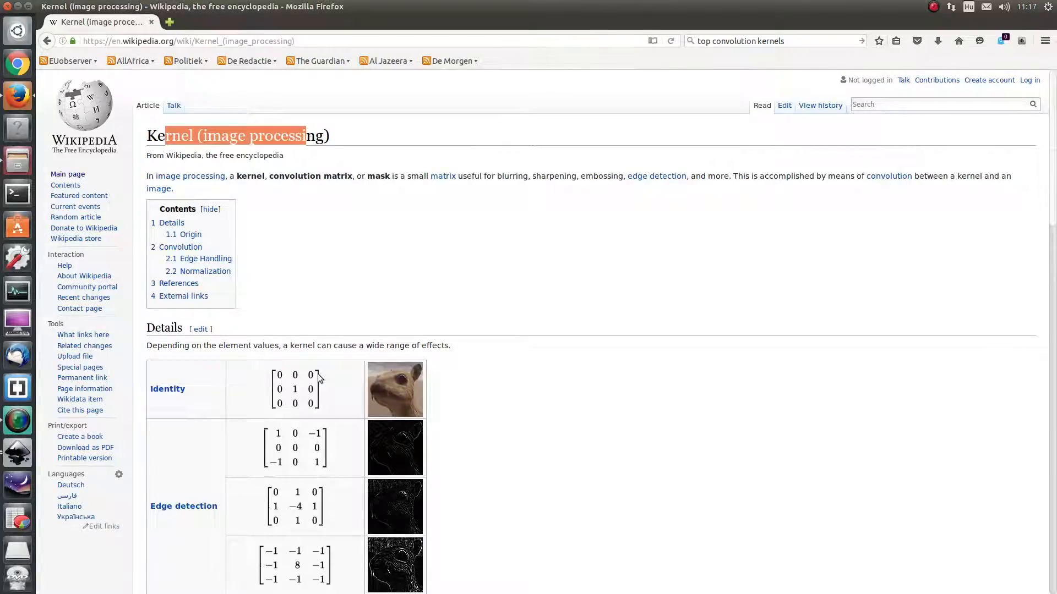
pyautogui.scroll(-2, 318, 374)
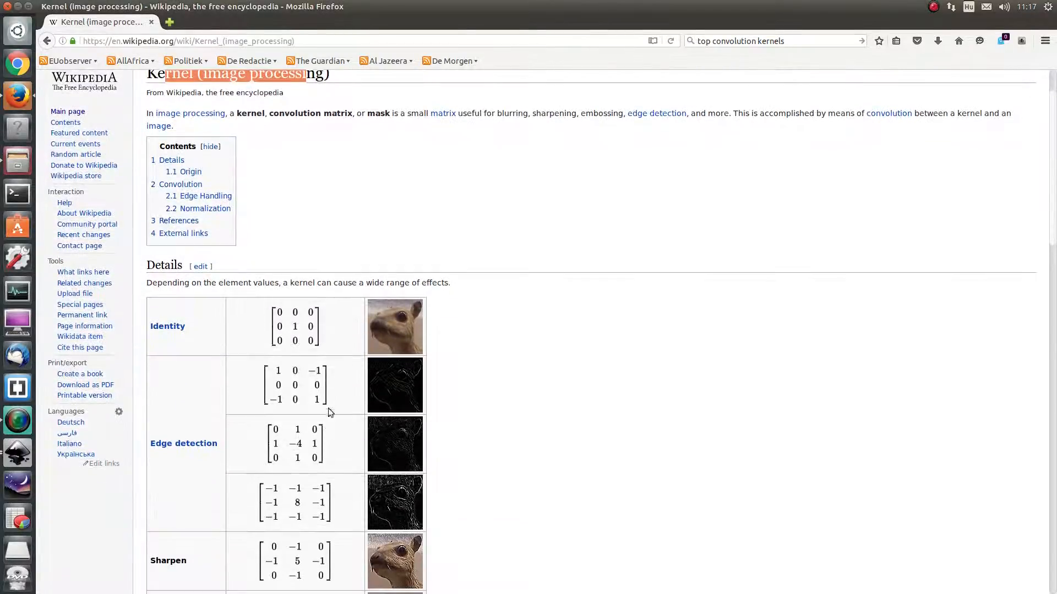
pyautogui.scroll(-5, 309, 374)
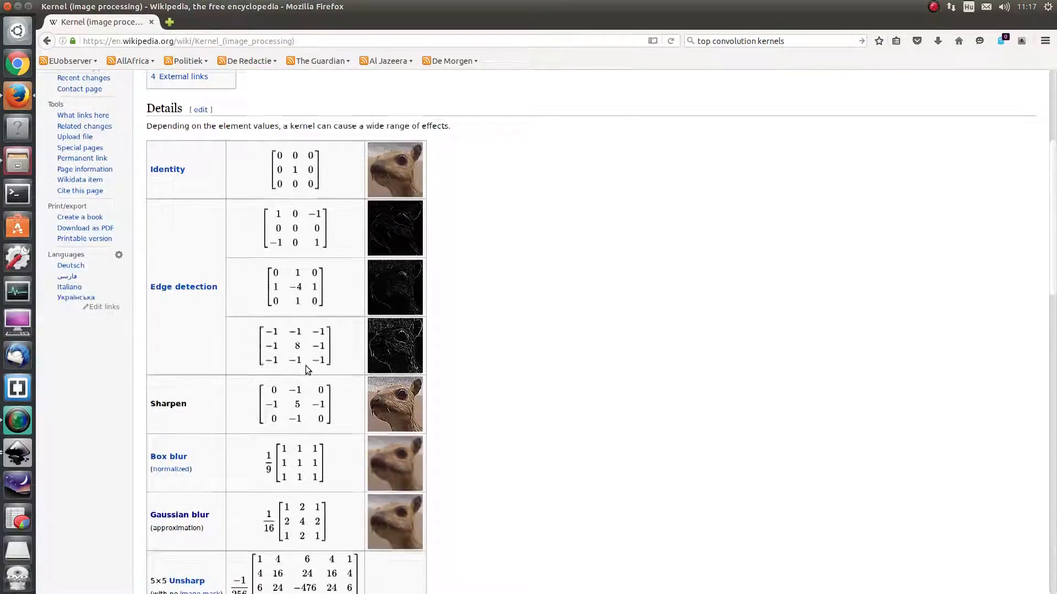
pyautogui.scroll(-6, 306, 366)
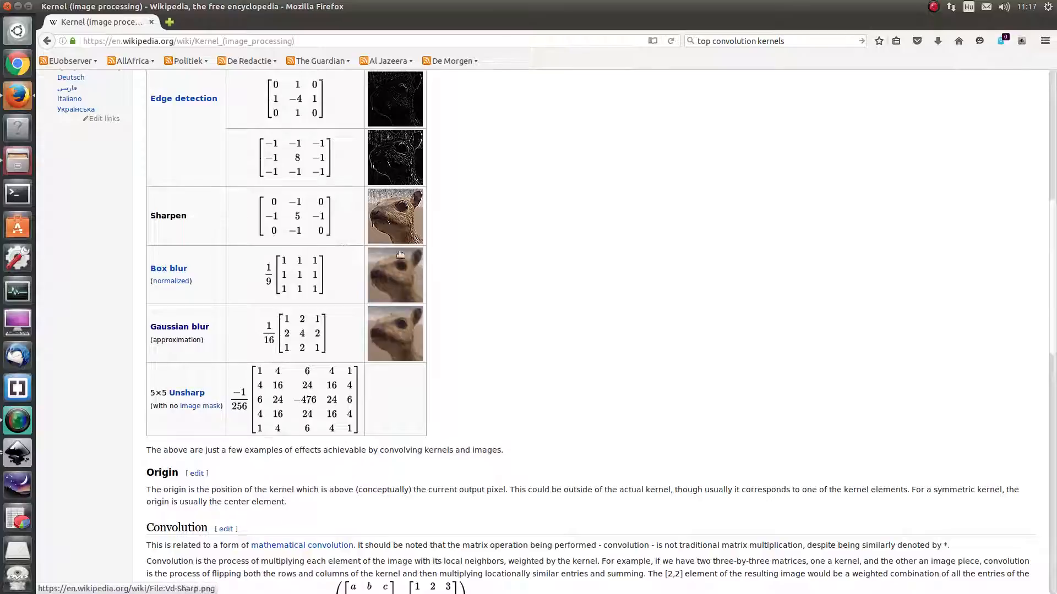
pyautogui.scroll(13, 396, 350)
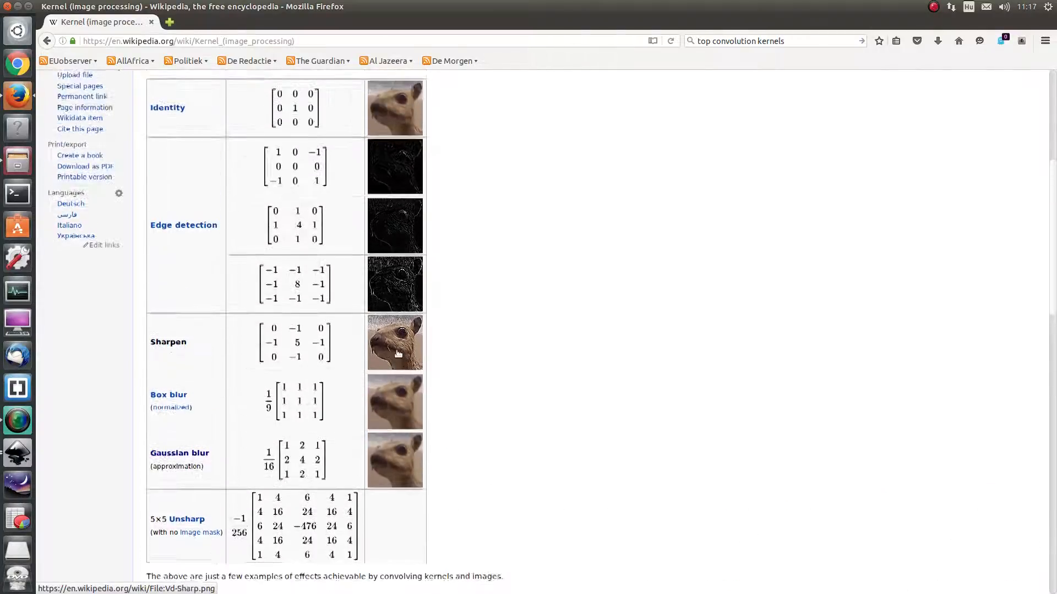